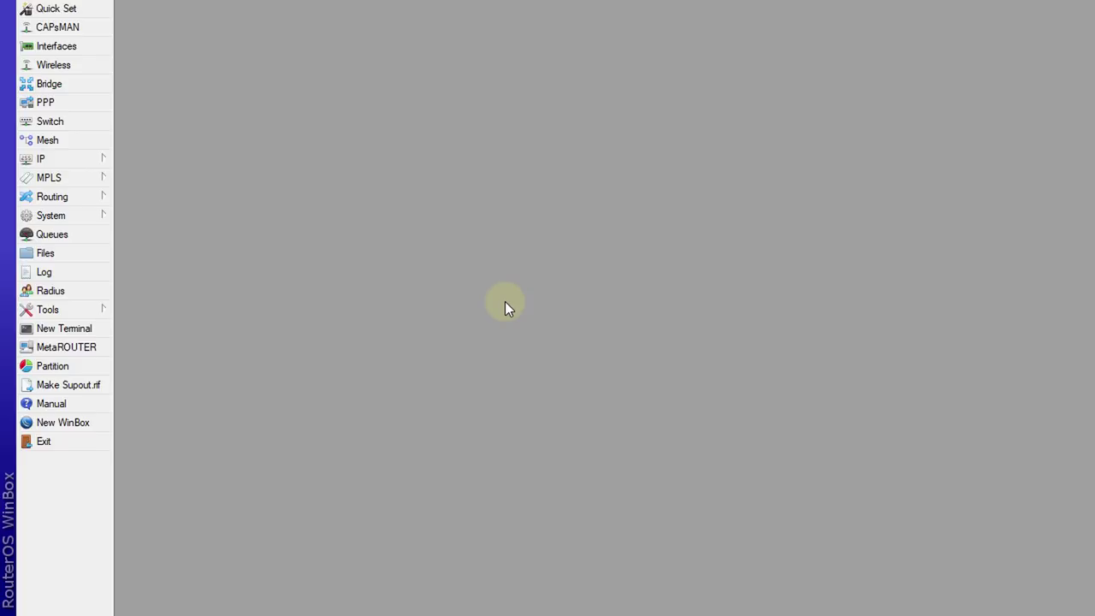
Turn off Default Forward on the guest-wifi virtual wireless interface and save the change.
left_click(95, 67)
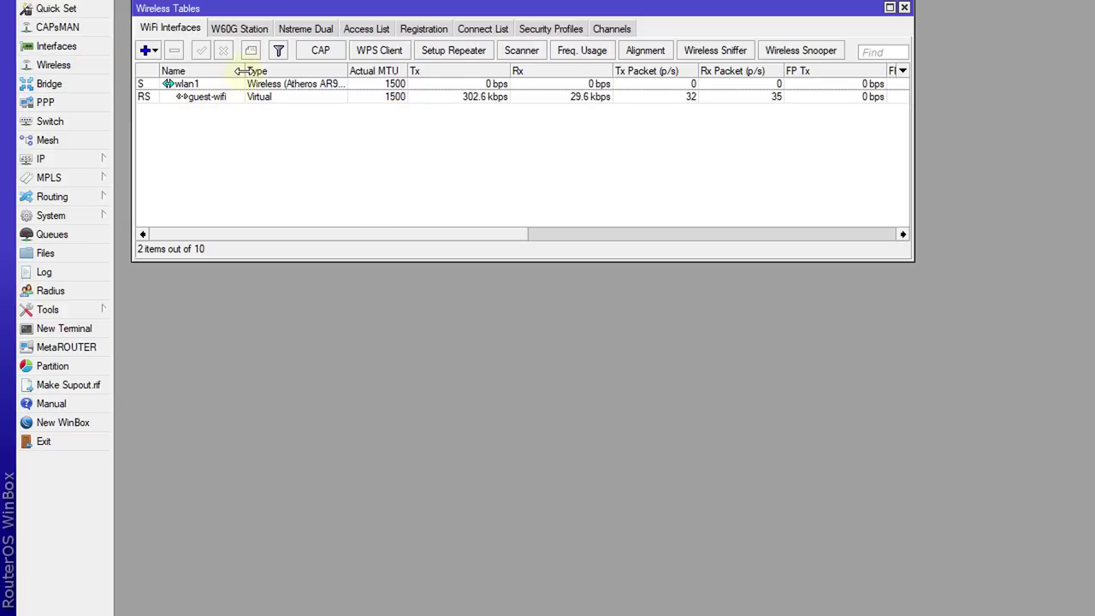
left_click_drag(243, 71, 248, 71)
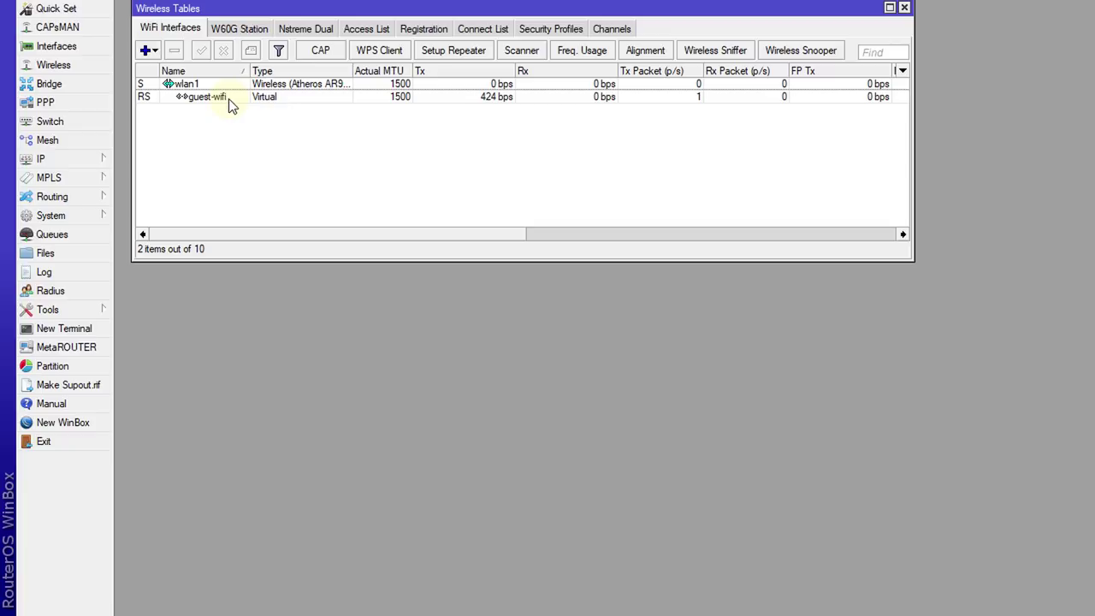
double_click(228, 101)
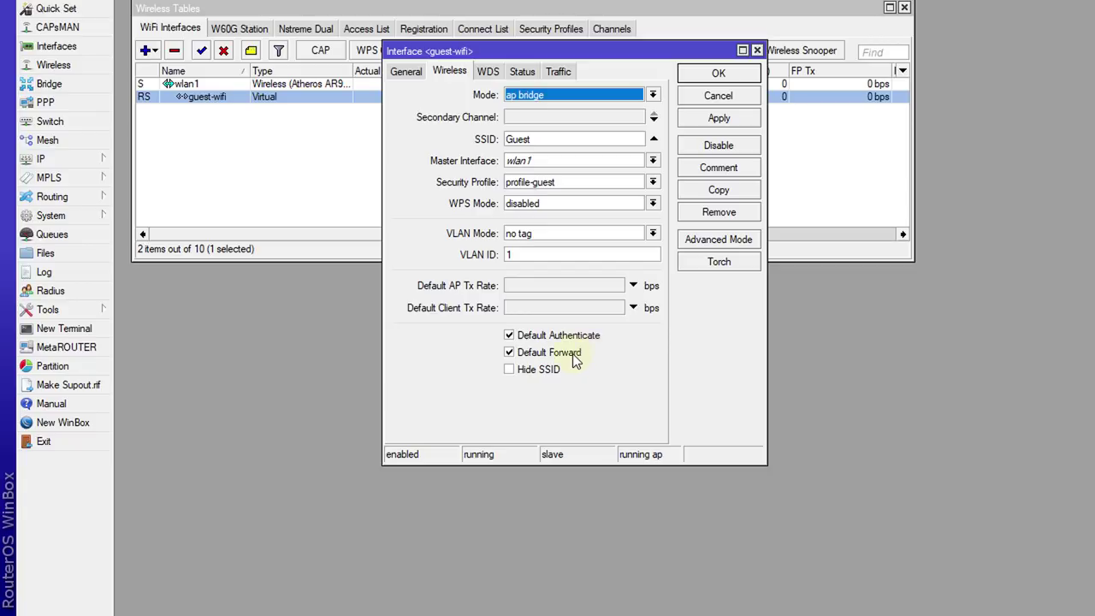
left_click(509, 352)
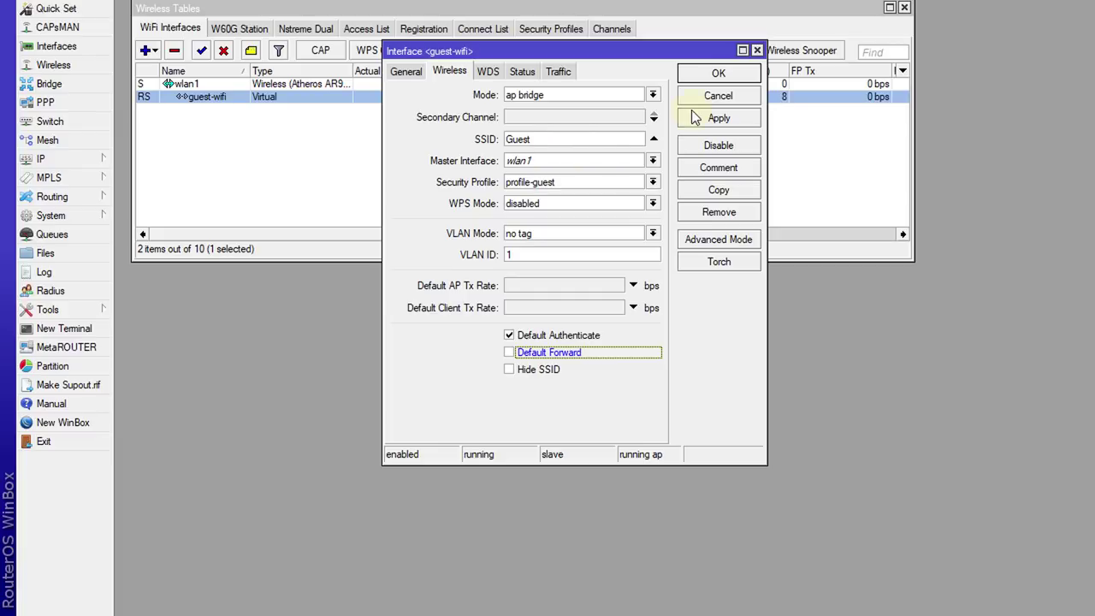
left_click(714, 75)
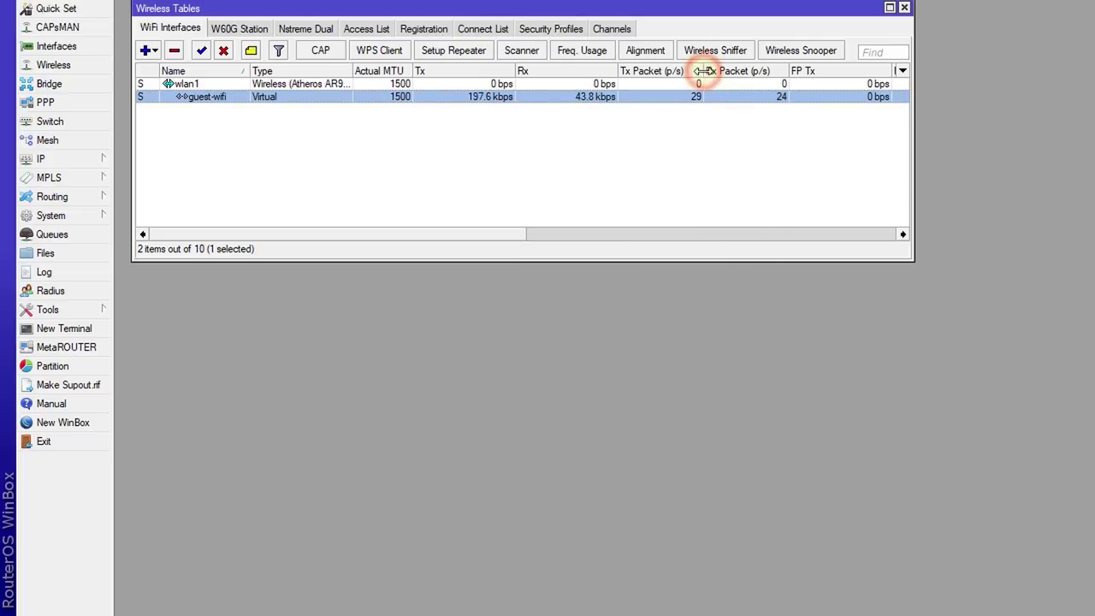
left_click(904, 7)
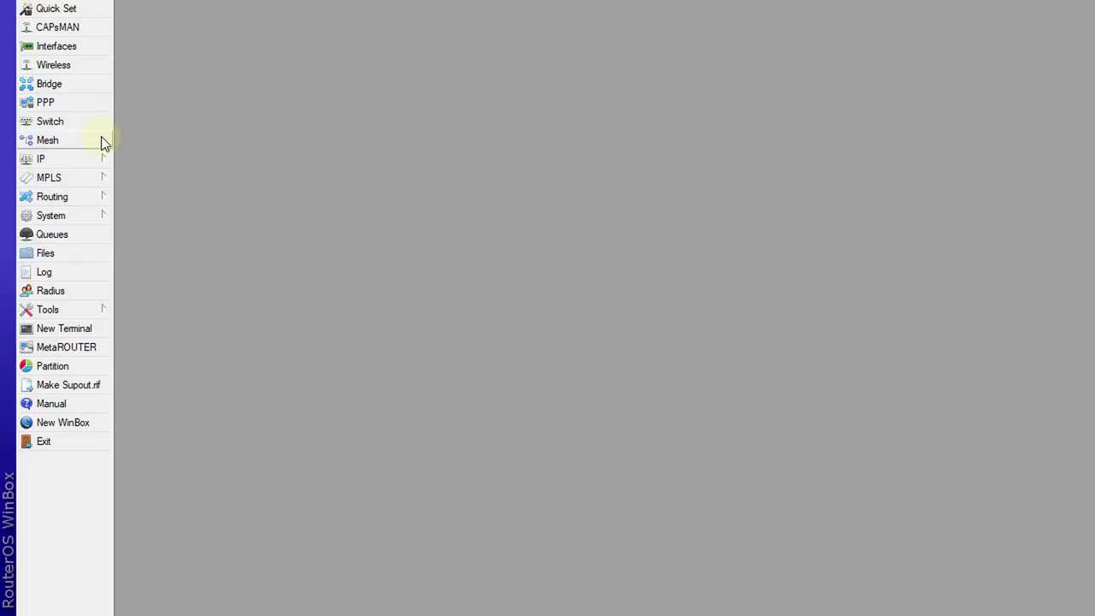
Copy the address range of the IP pool dhcp_pool4 without changing the pool.
left_click(62, 158)
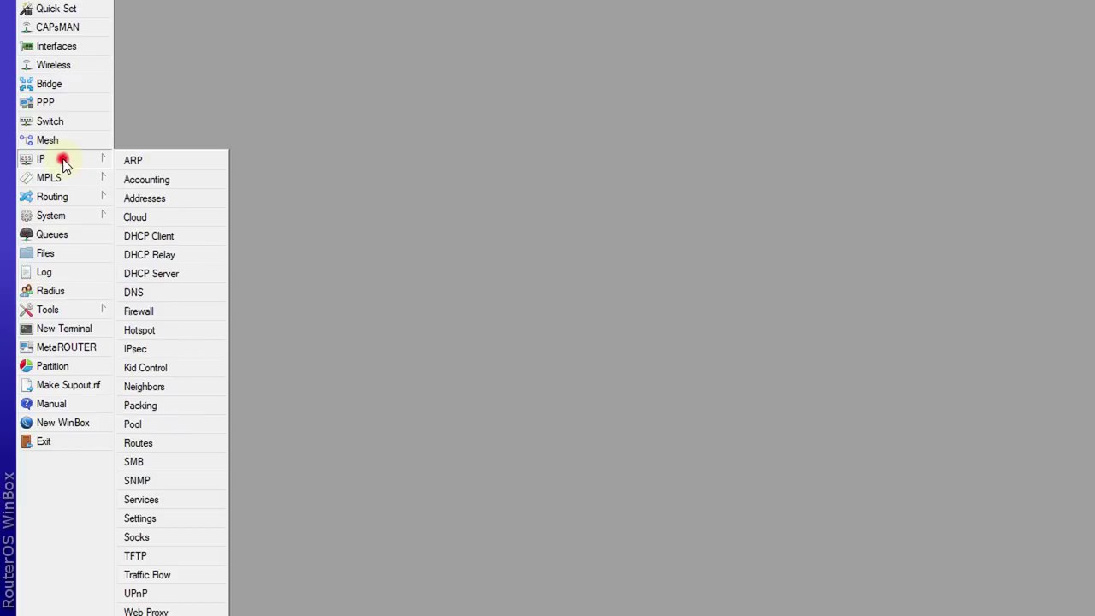
left_click(172, 422)
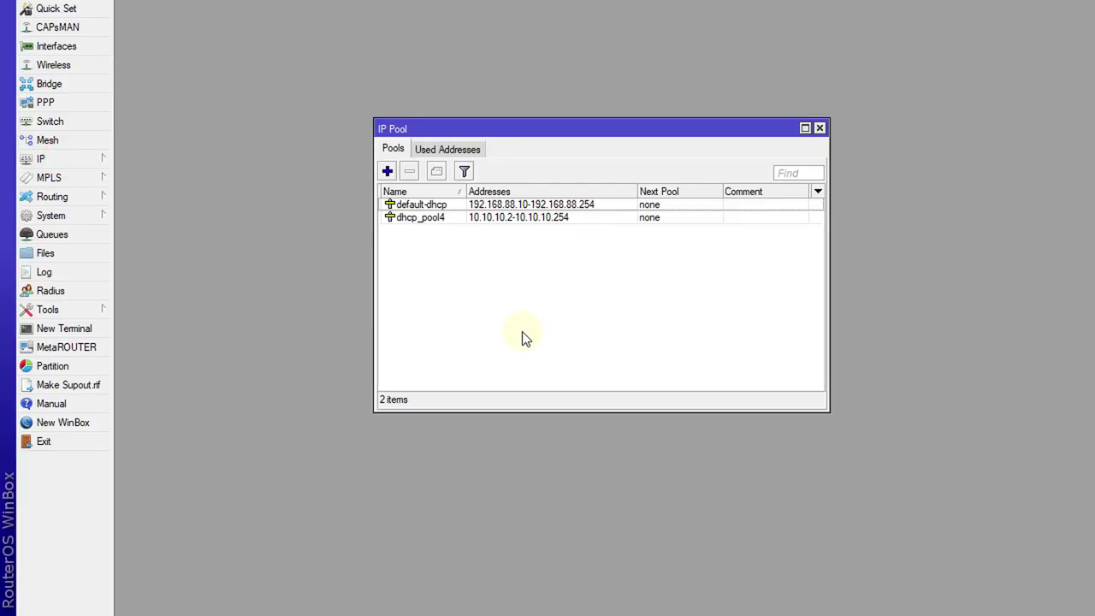
left_click(512, 217)
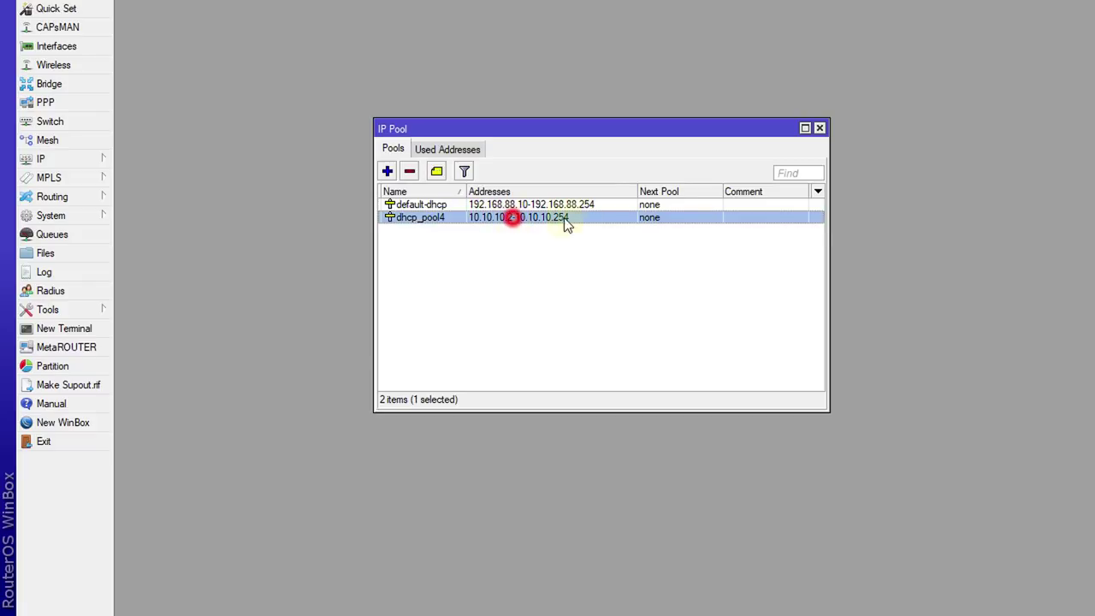
double_click(490, 220)
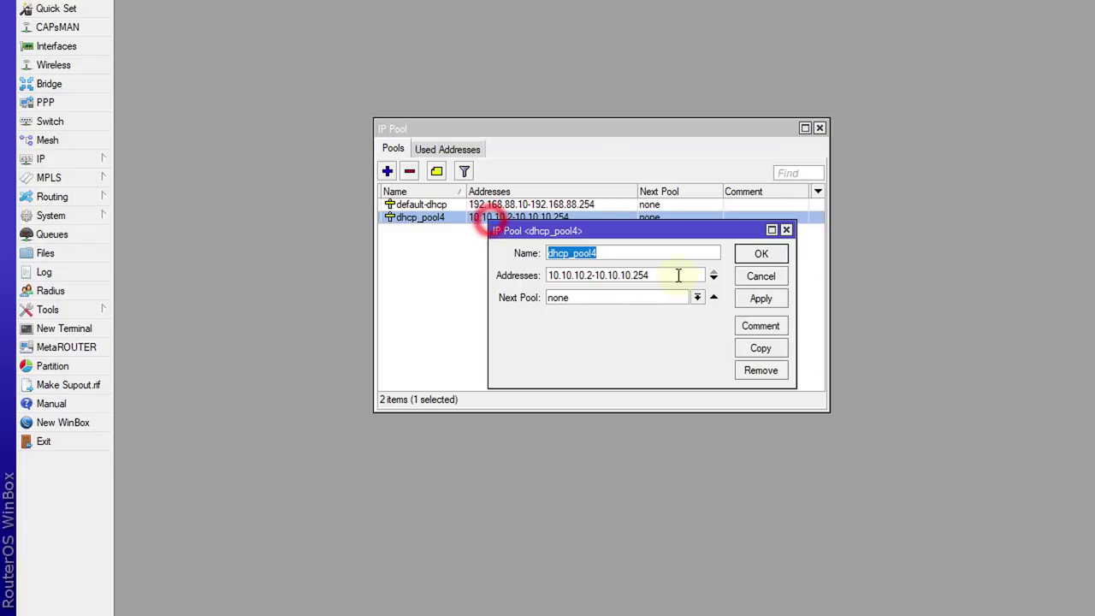
double_click(675, 274)
right_click(574, 278)
left_click(624, 308)
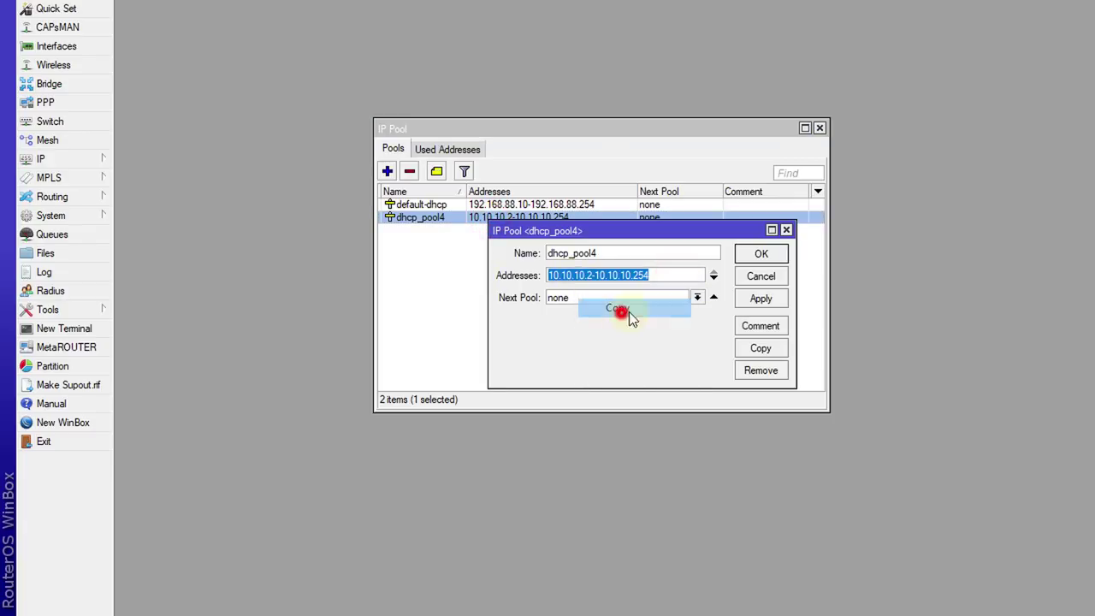
left_click(757, 276)
left_click(819, 128)
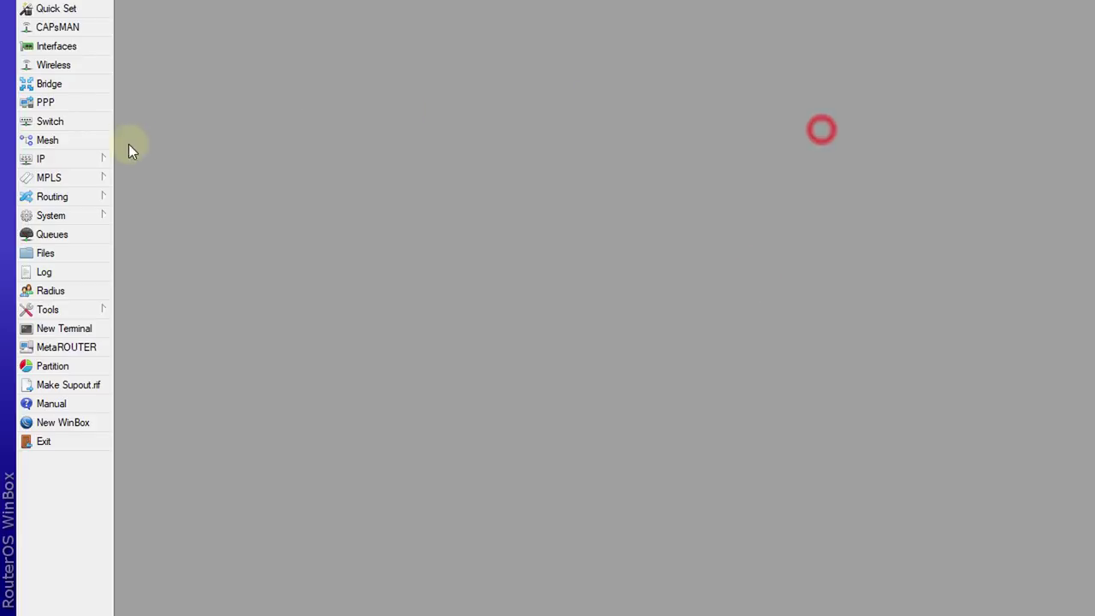
Add a firewall address list named Guest Users with the address range 10.10.10.2-10.10.10.254.
left_click(72, 163)
left_click(173, 316)
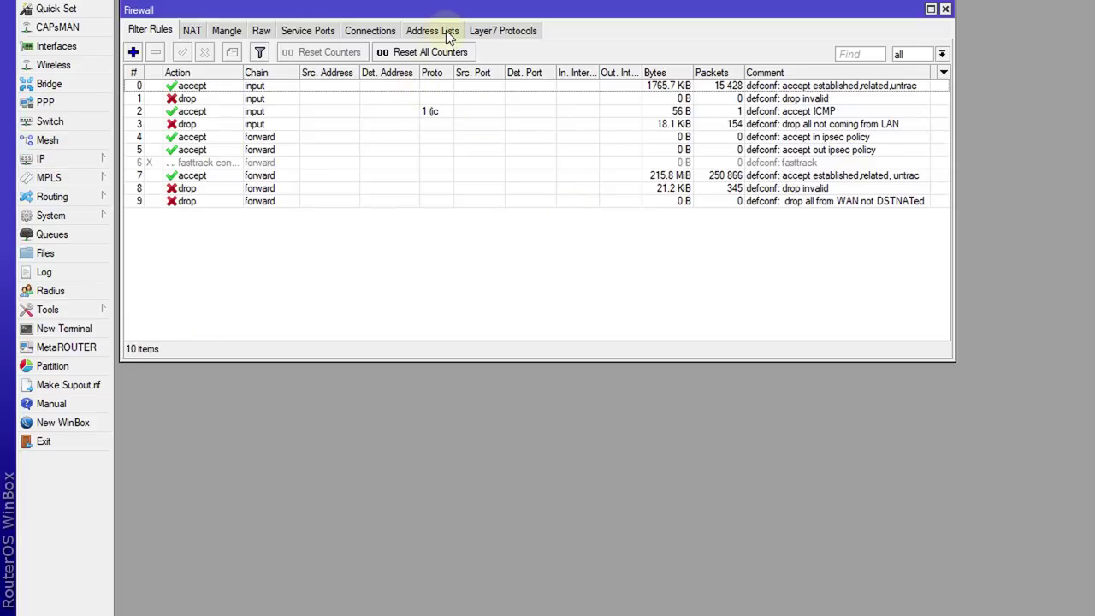
left_click(446, 31)
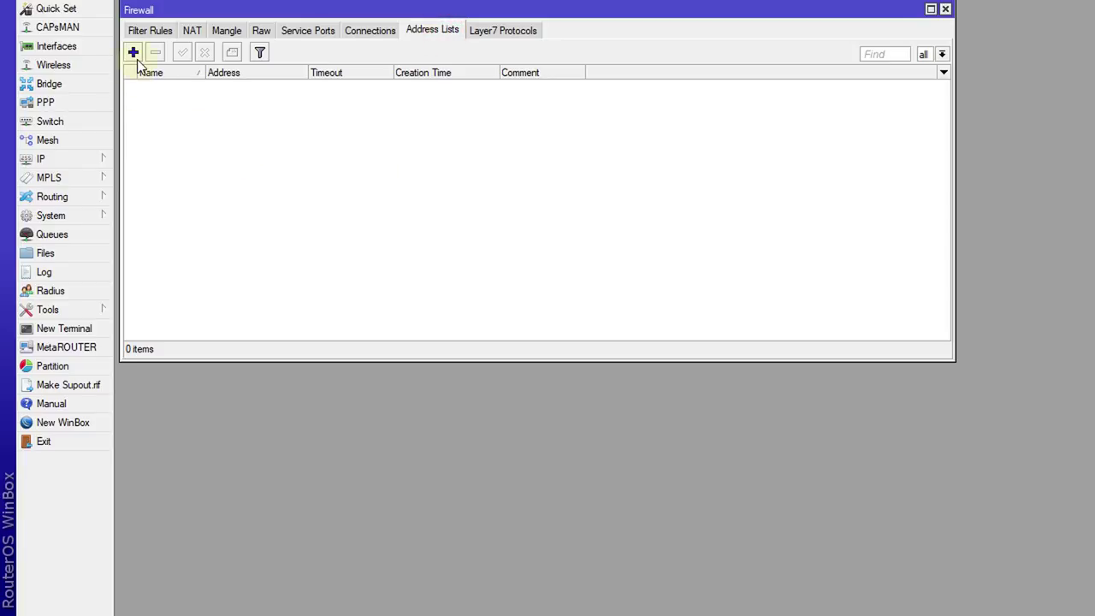
left_click(135, 53)
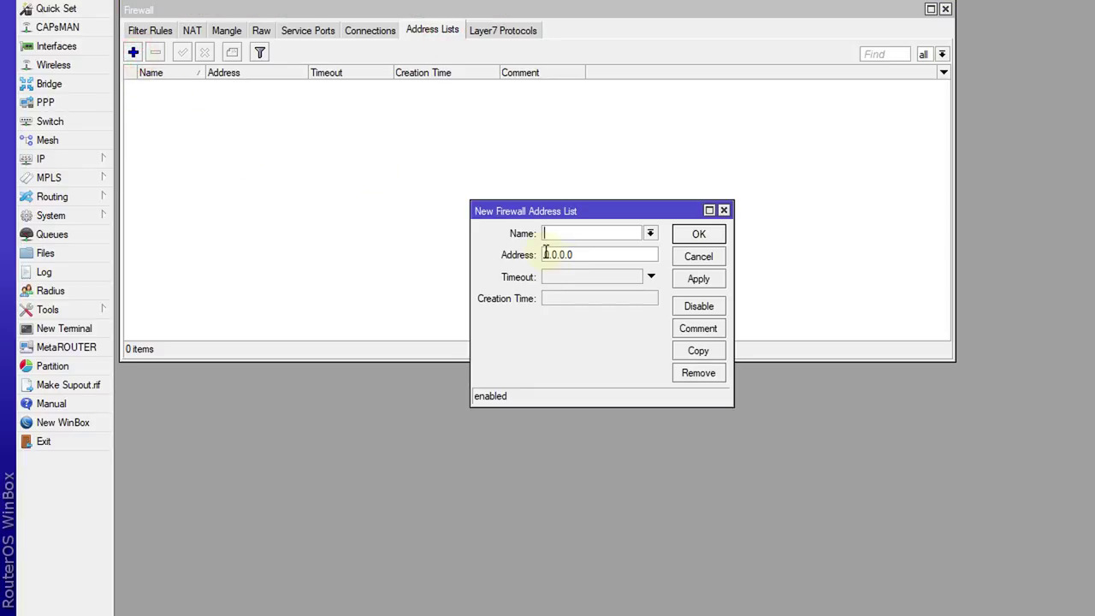
type("Guest Users")
double_click(594, 256)
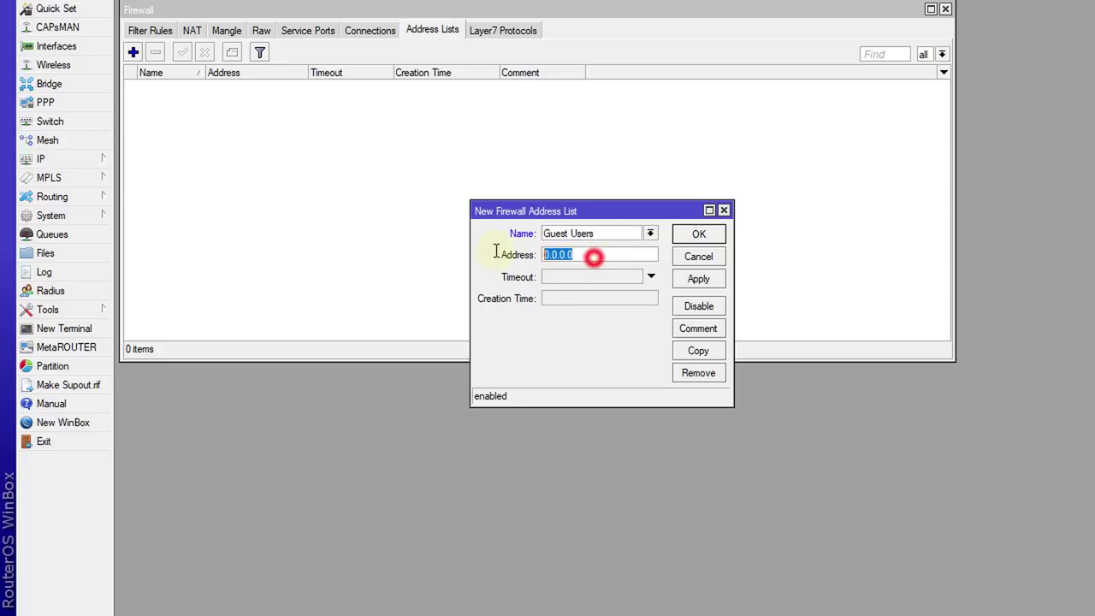
type("10.10.10.2-10.10.10.254")
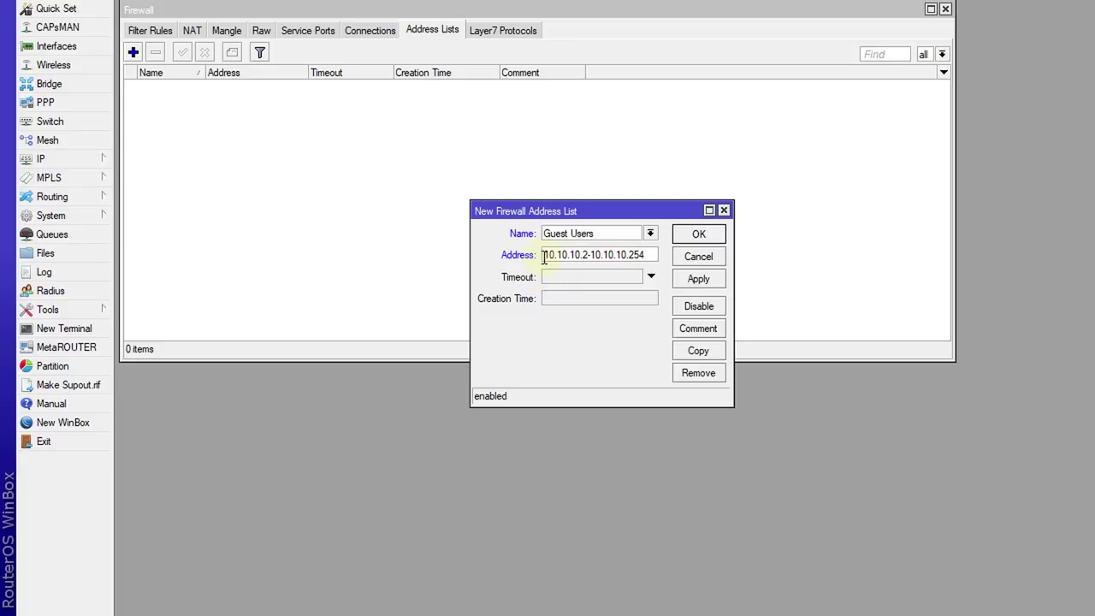
left_click(700, 233)
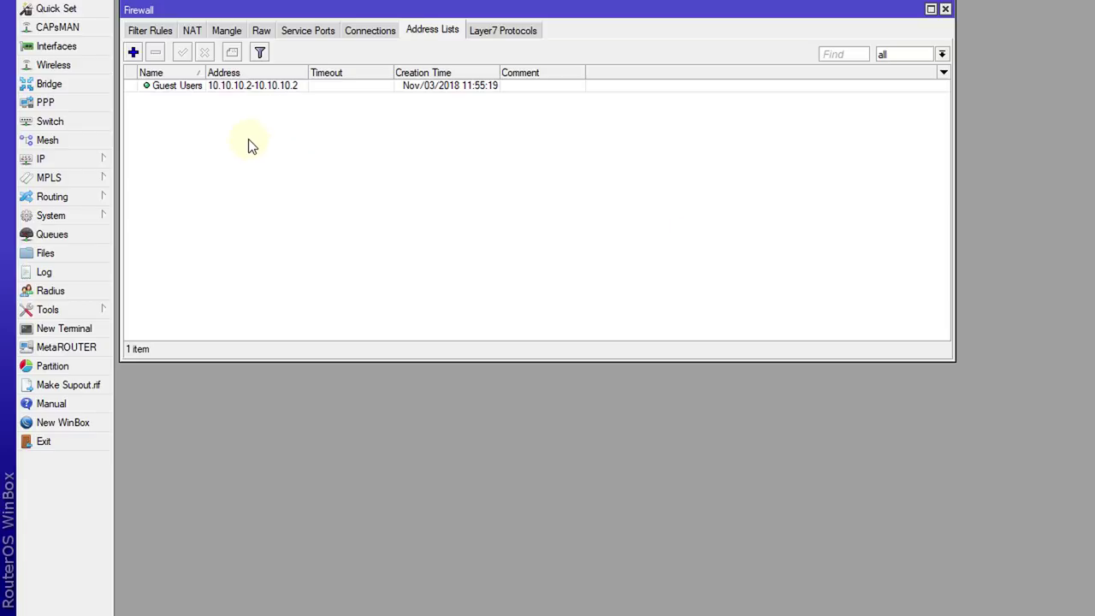
Create a new firewall filter rule on the input chain with Guest Users as its source address list.
left_click(148, 34)
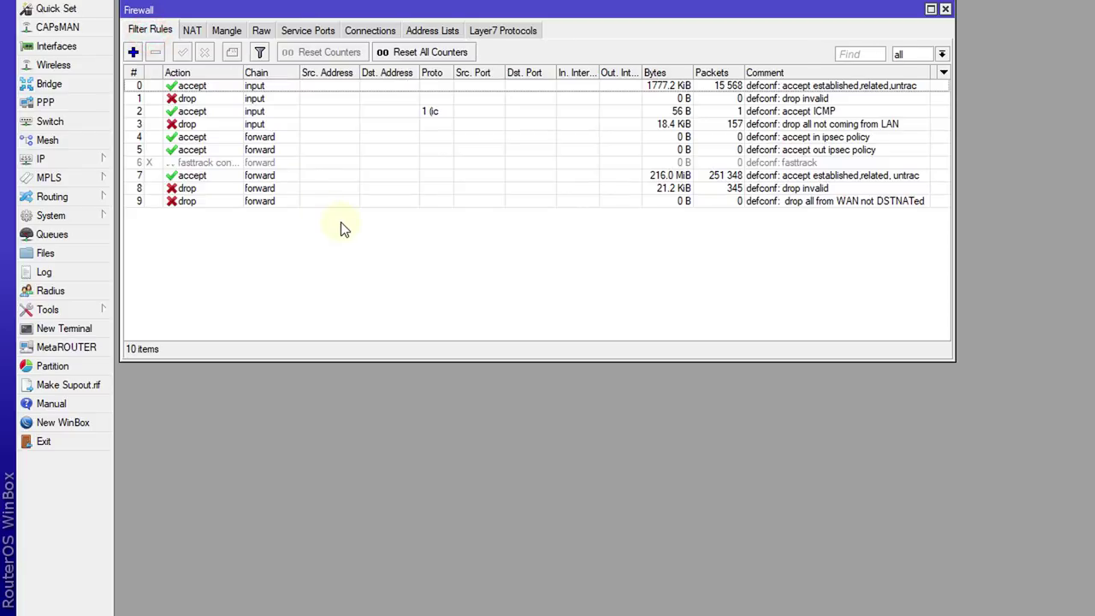
left_click(133, 53)
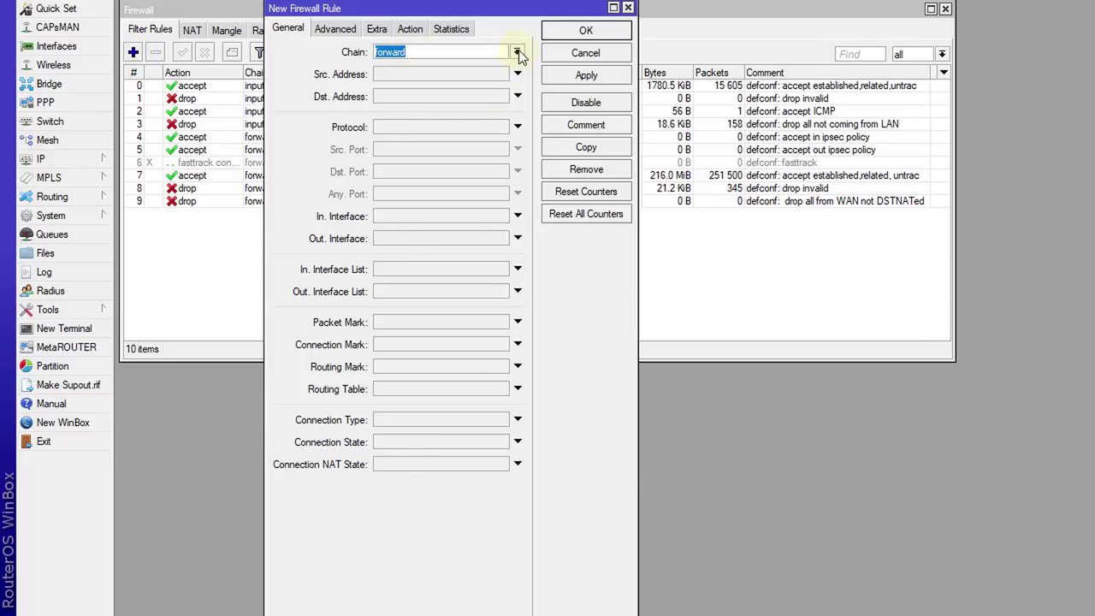
left_click(518, 52)
left_click(412, 75)
left_click(344, 29)
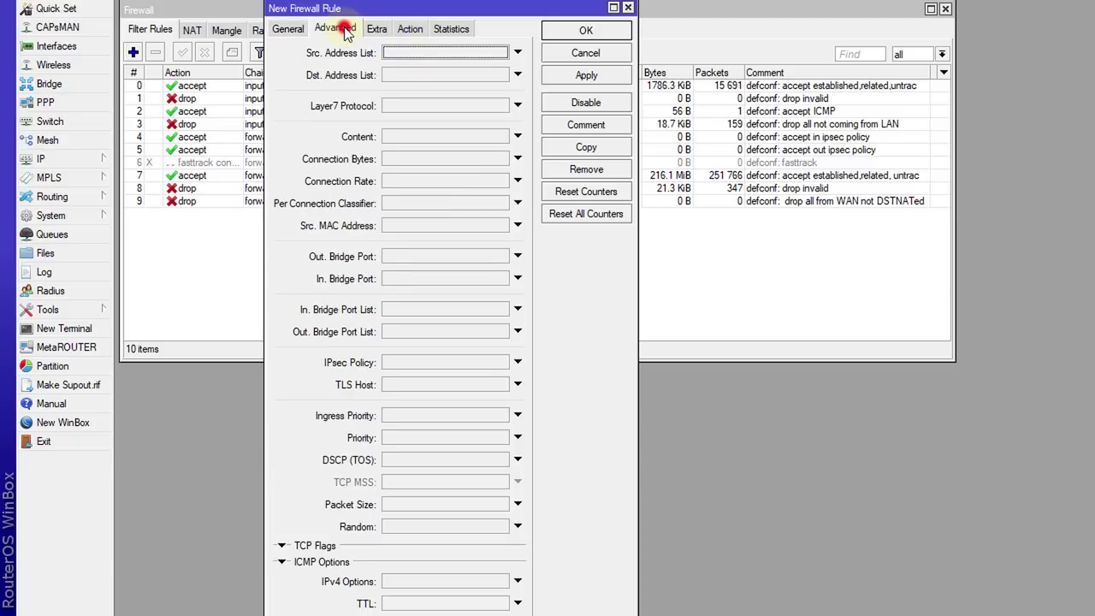
left_click(495, 56)
left_click(500, 53)
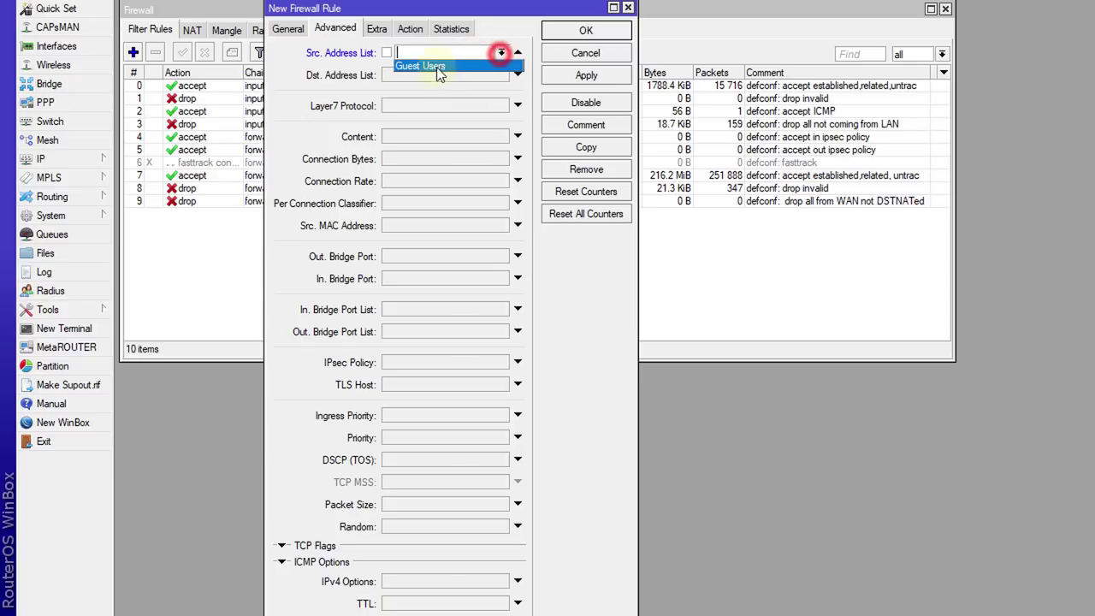
left_click(440, 67)
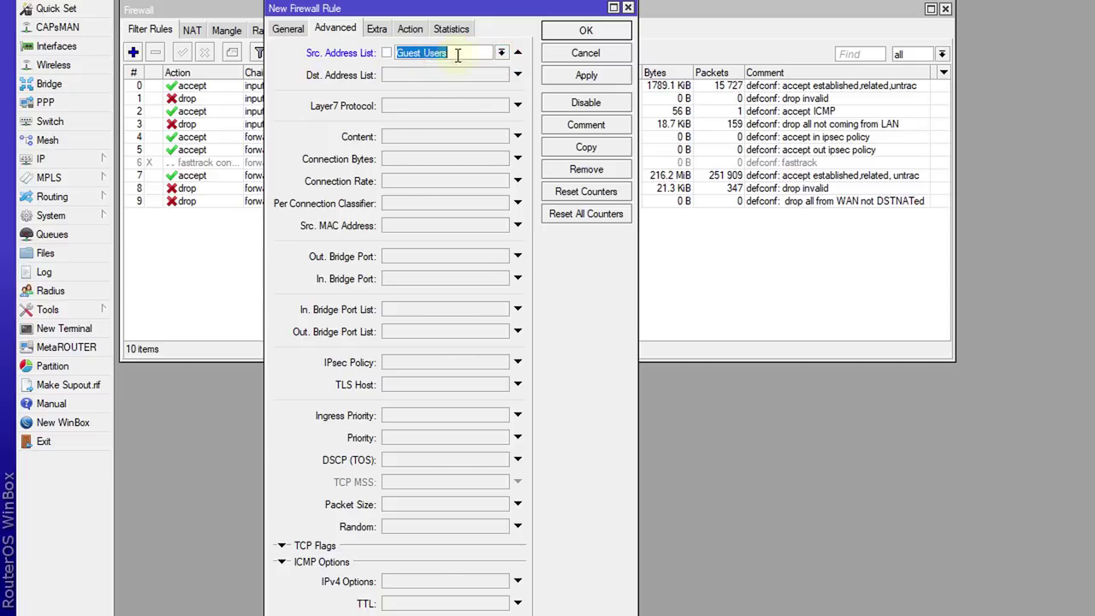
Set the new filter rule's destination address to 10.10.10.1.
left_click(291, 29)
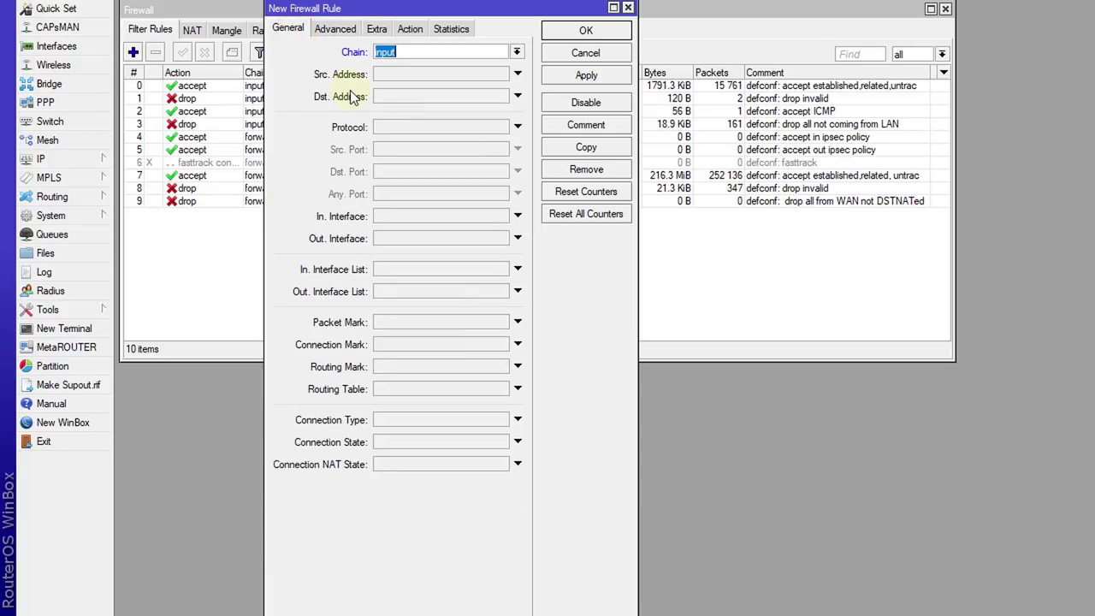
left_click(392, 96)
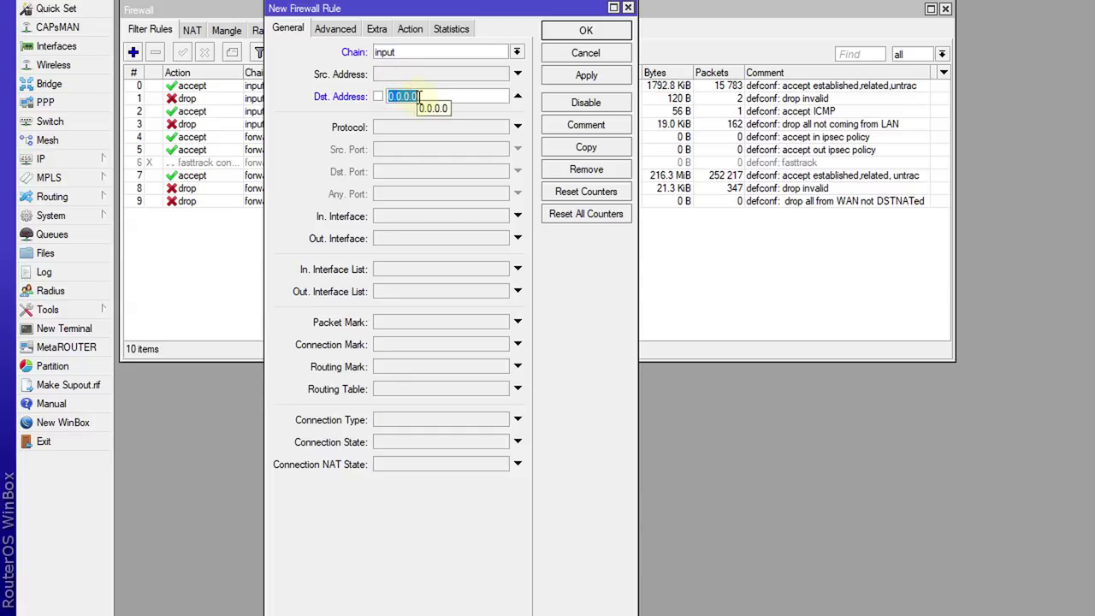
type("1")
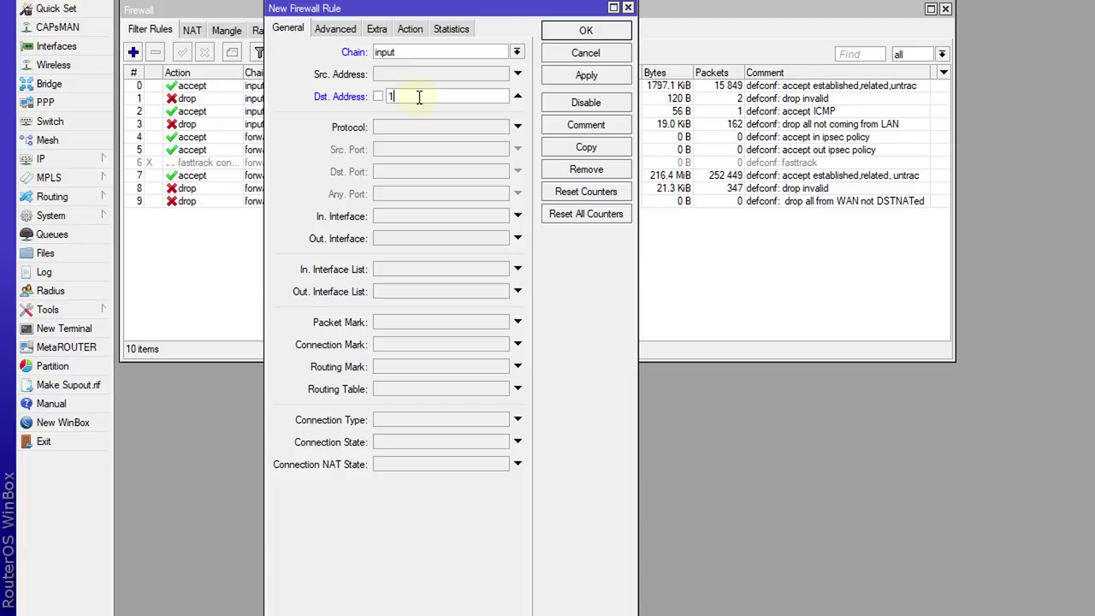
type("0.10.10.1")
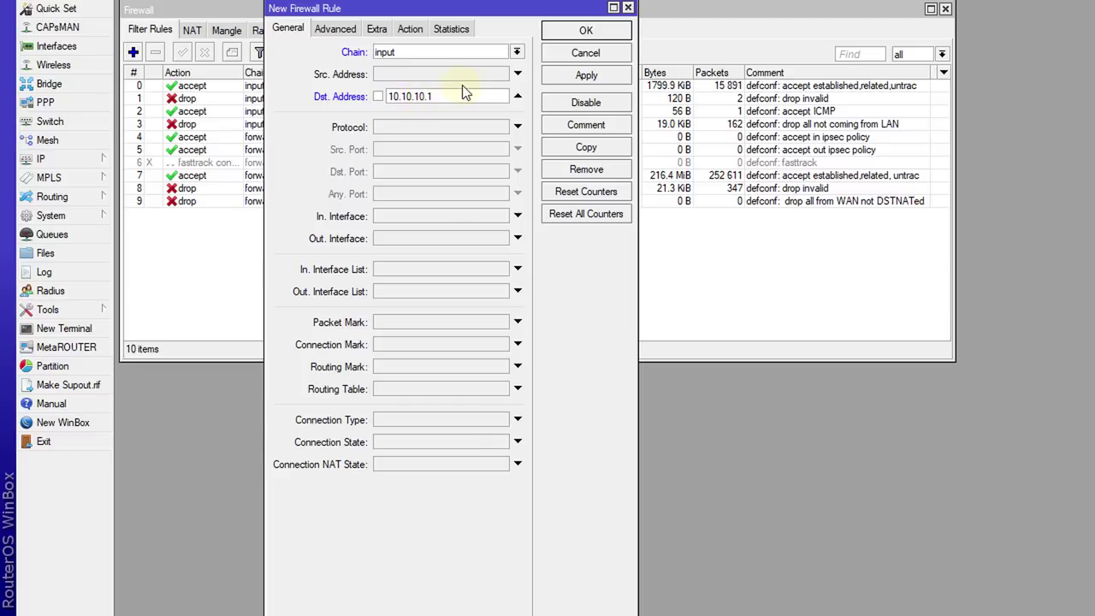
double_click(438, 97)
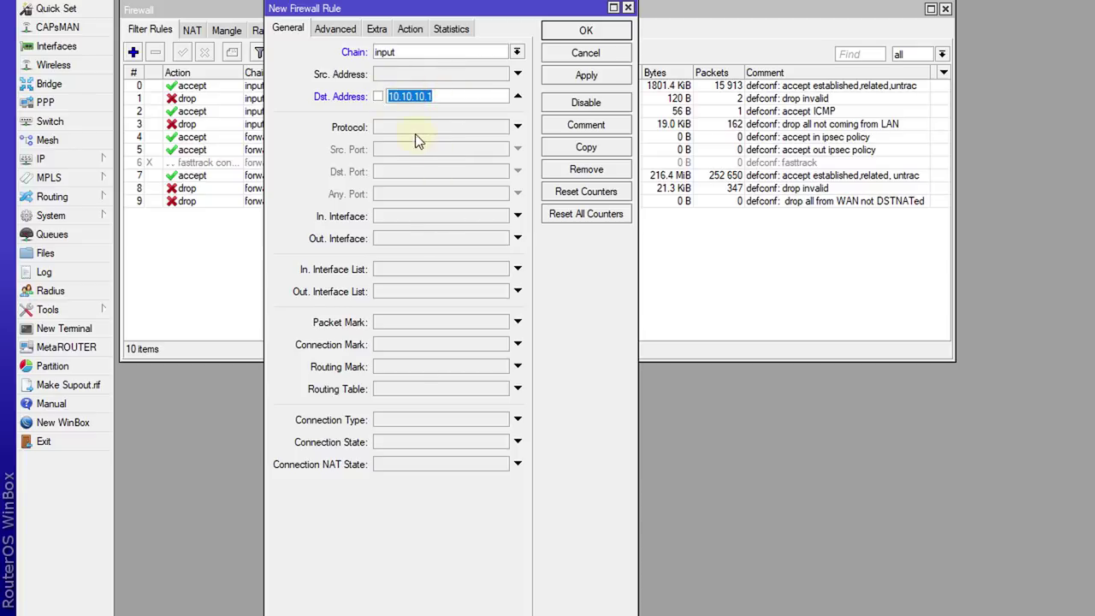
Set the rule's protocol to 6 (tcp) and its destination ports to 80,21,22,23,8291.
left_click(439, 130)
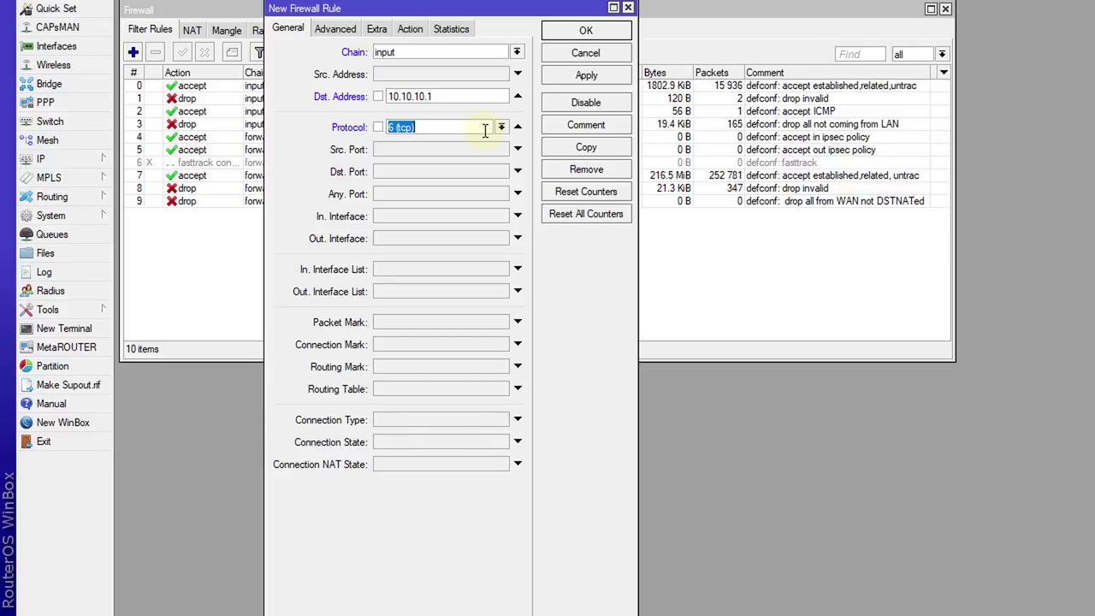
left_click(400, 171)
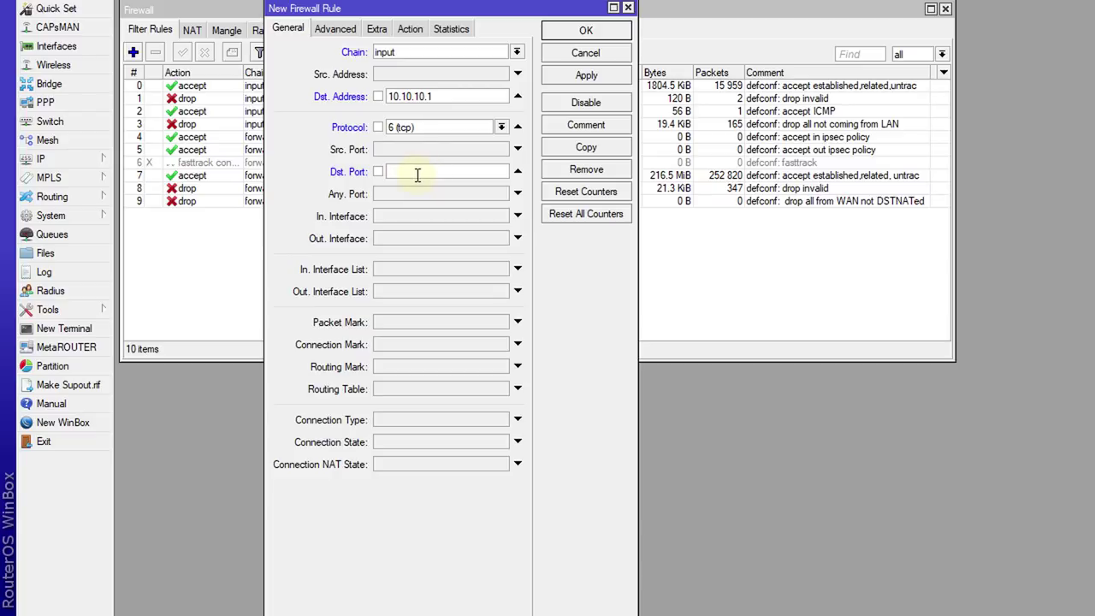
type("80,21,22,23,")
type("291")
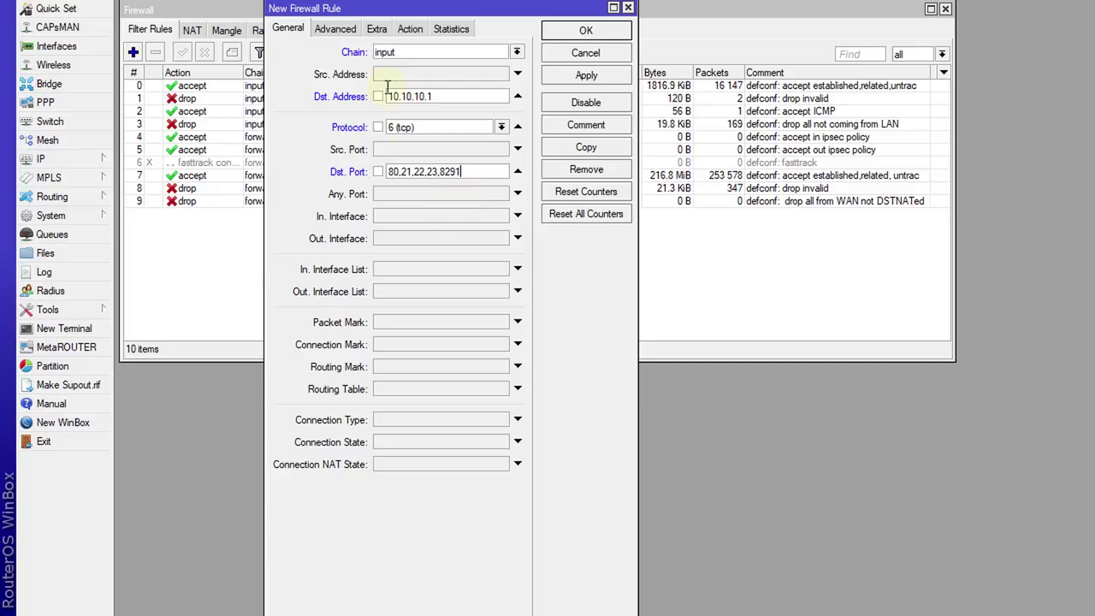
Set the action of the new guest port-blocking rule to drop.
left_click(409, 28)
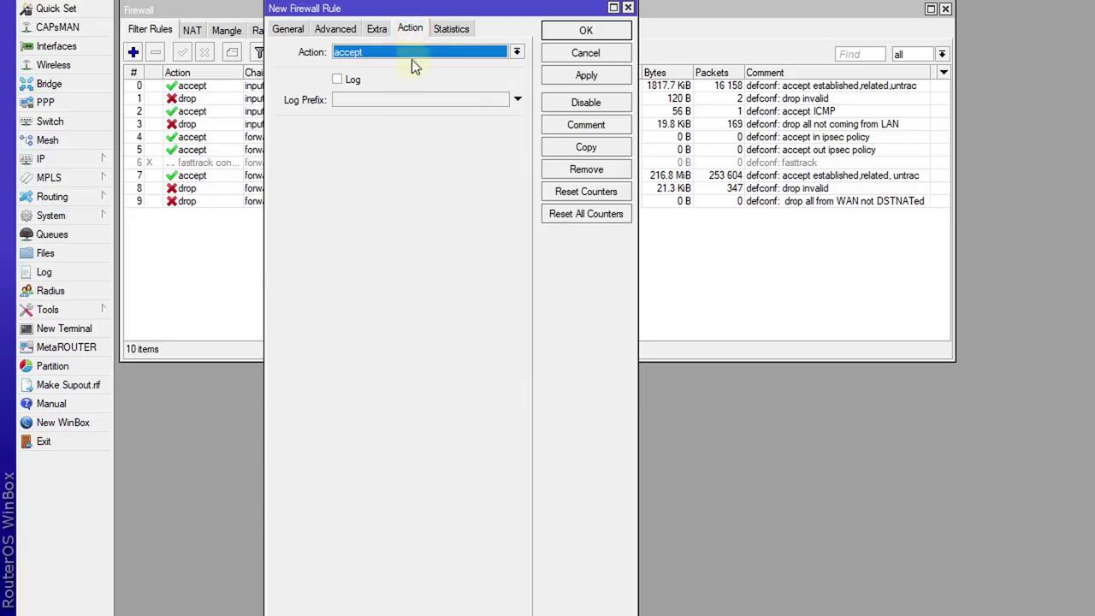
left_click(408, 55)
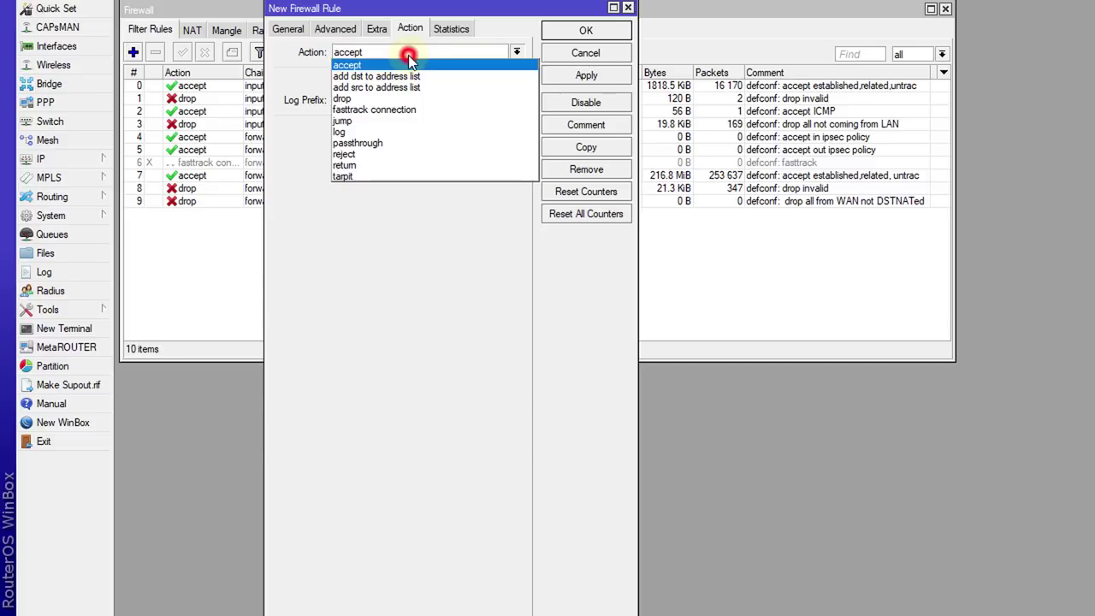
left_click(378, 99)
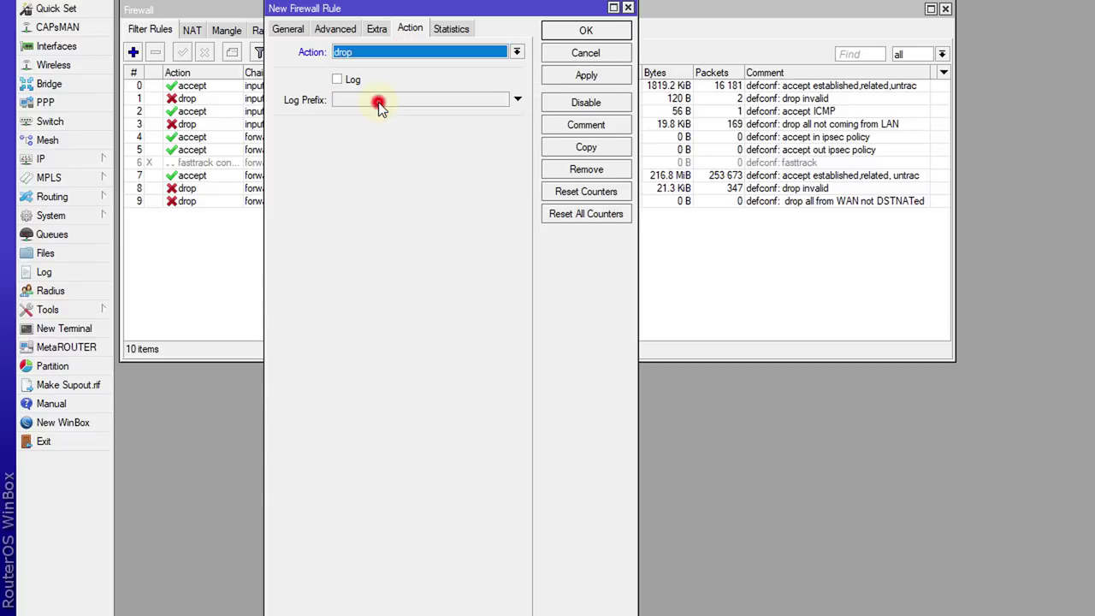
Add the comment "Block Guest - Local Ports" to the new rule and save the rule.
left_click(563, 125)
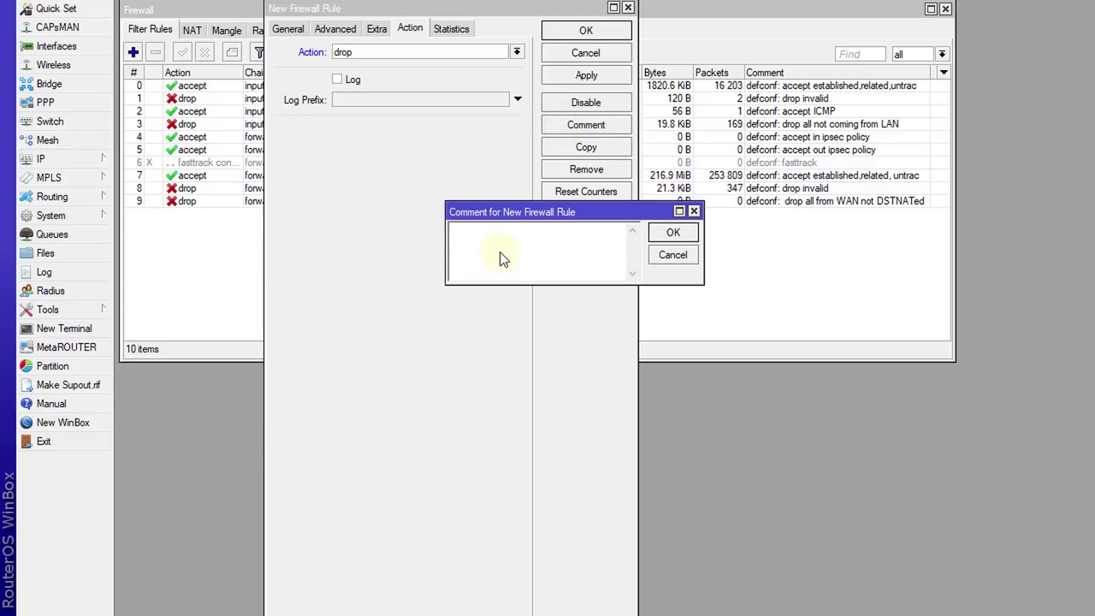
type("Block Guse")
key("BackSpace")
type("t")
key("BackSpace")
key("BackSpace")
type("est")
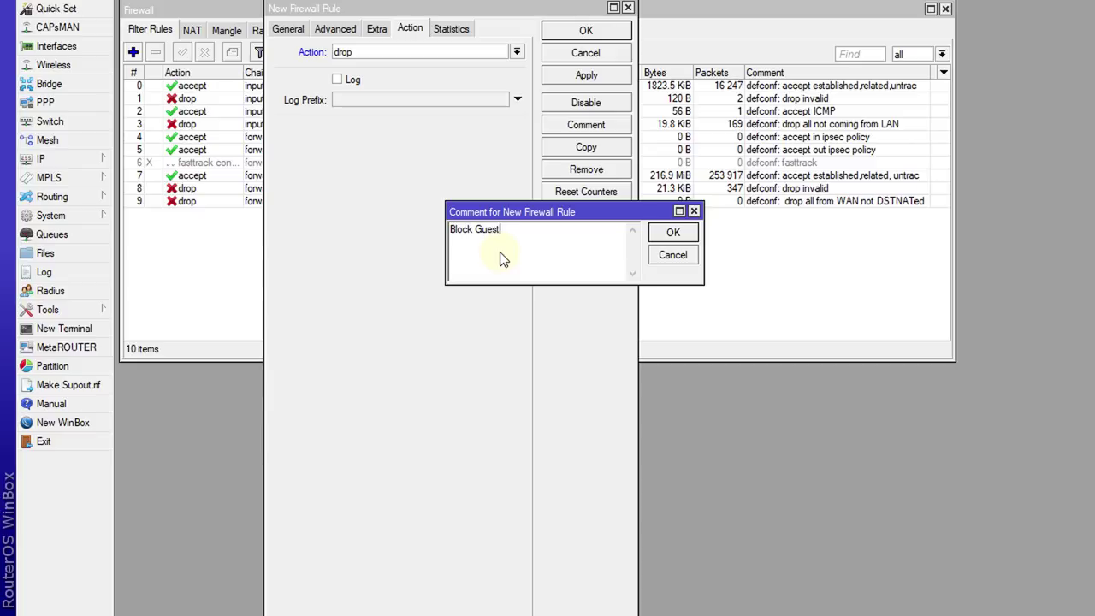
type(" - Local Ports")
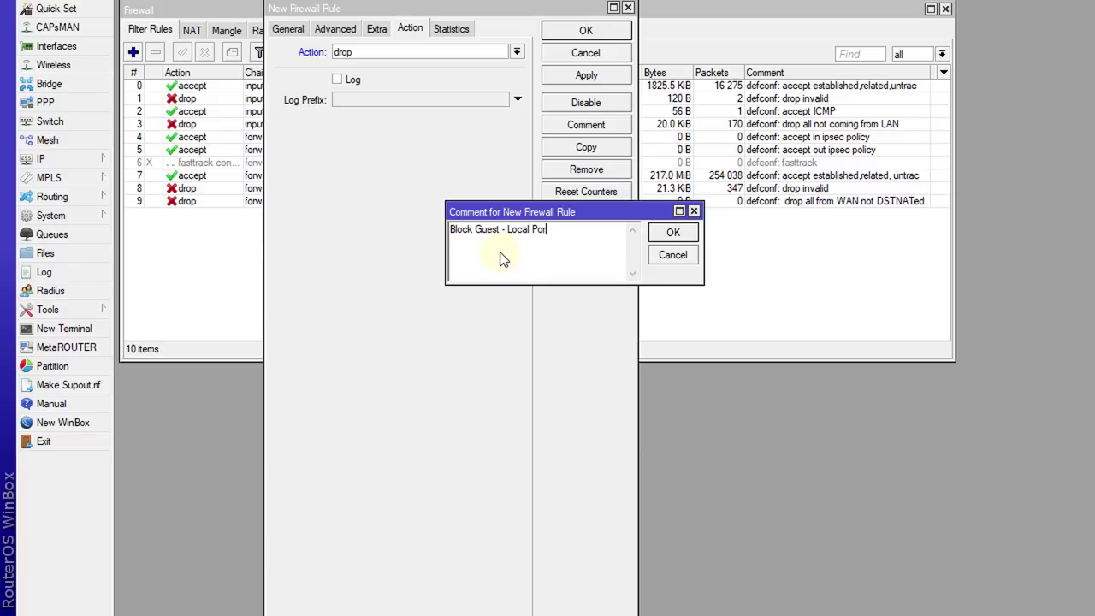
left_click(660, 234)
left_click(585, 31)
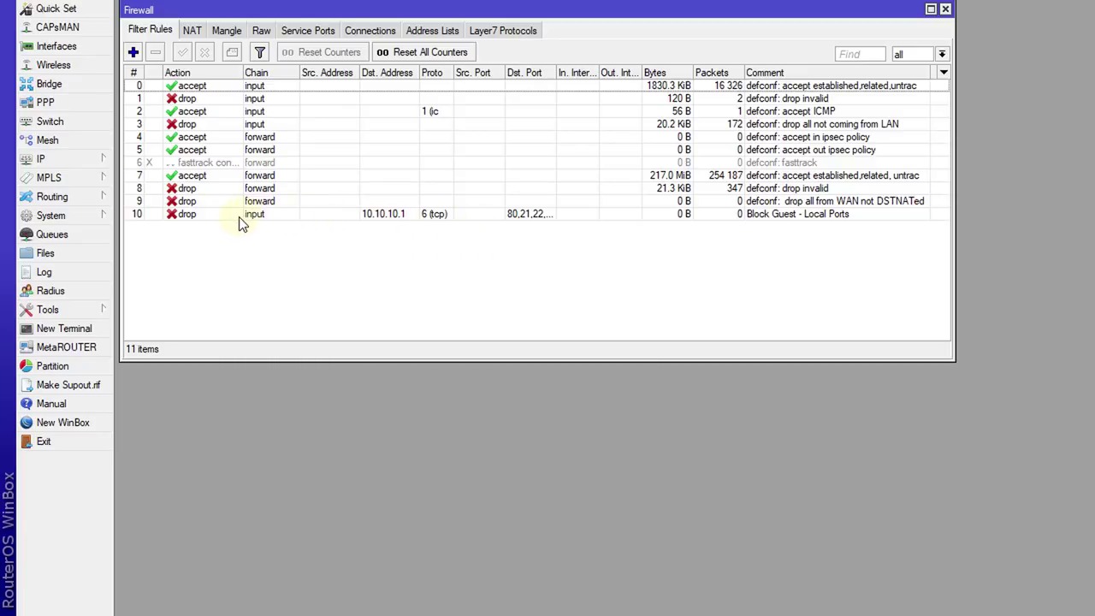
Create another firewall filter rule on the input chain with Guest Users as its source address list.
left_click(132, 52)
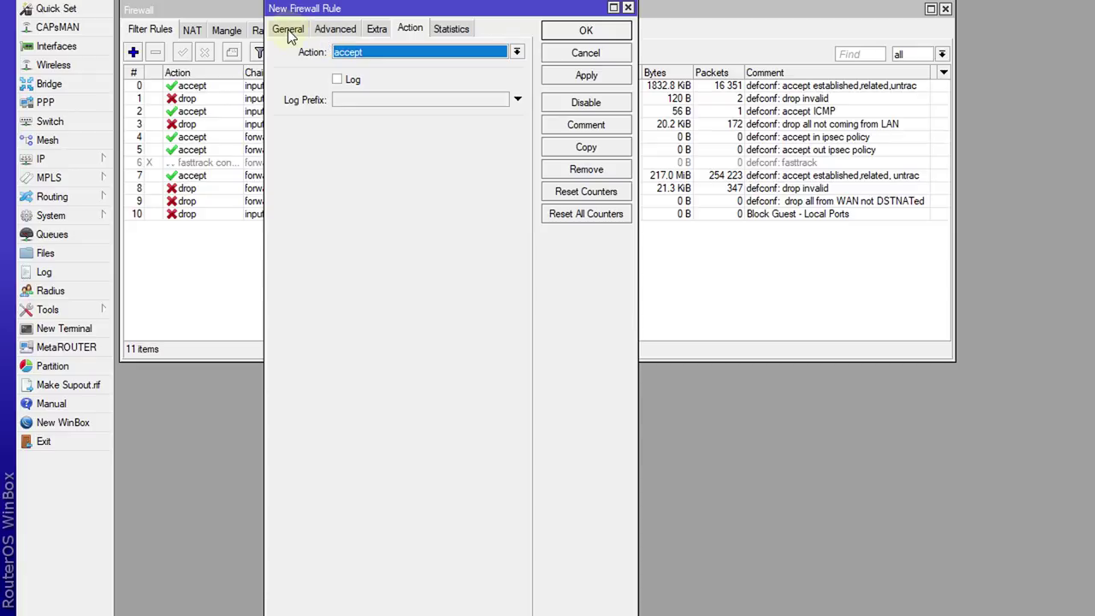
left_click(289, 31)
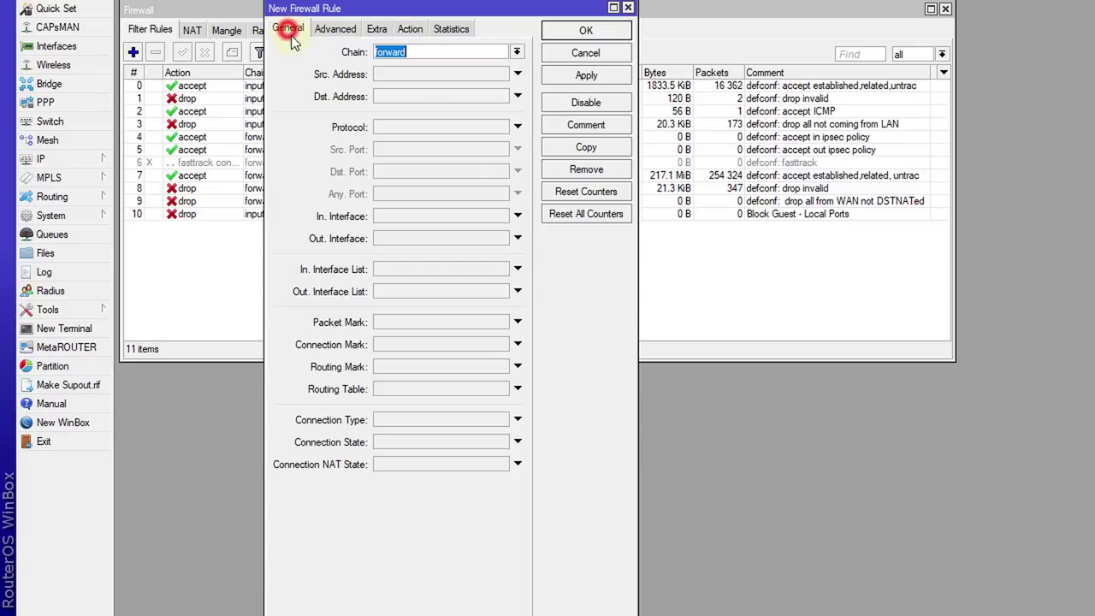
left_click(518, 52)
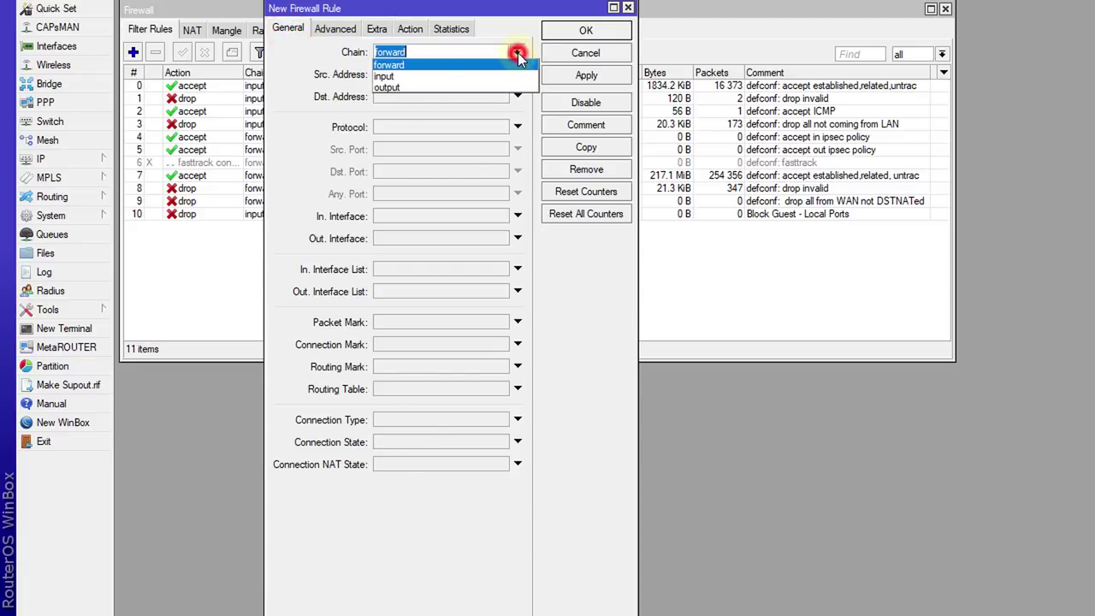
left_click(428, 74)
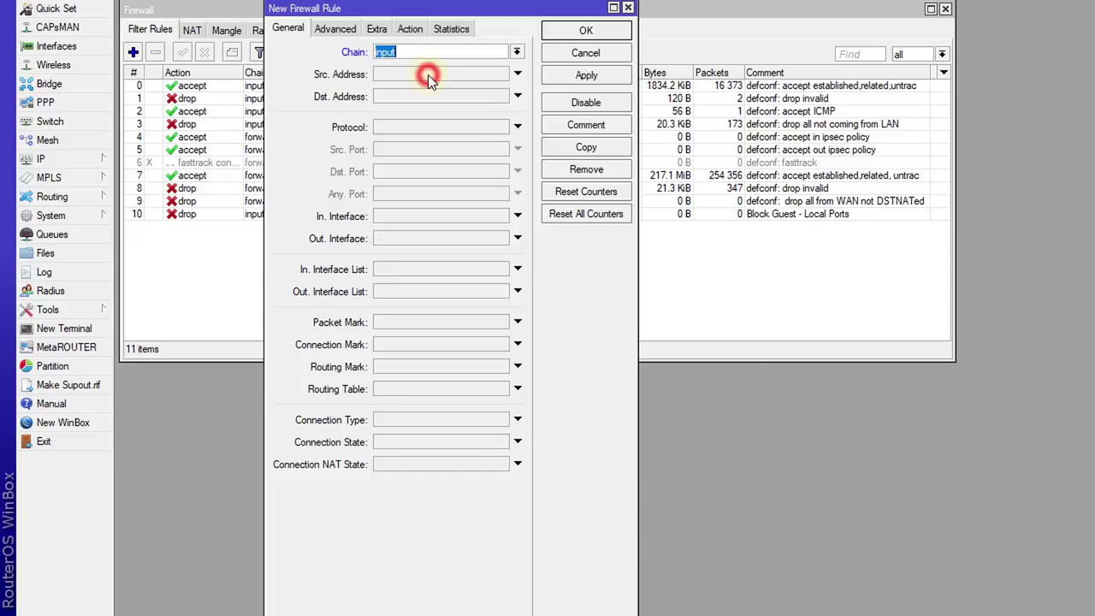
left_click(342, 30)
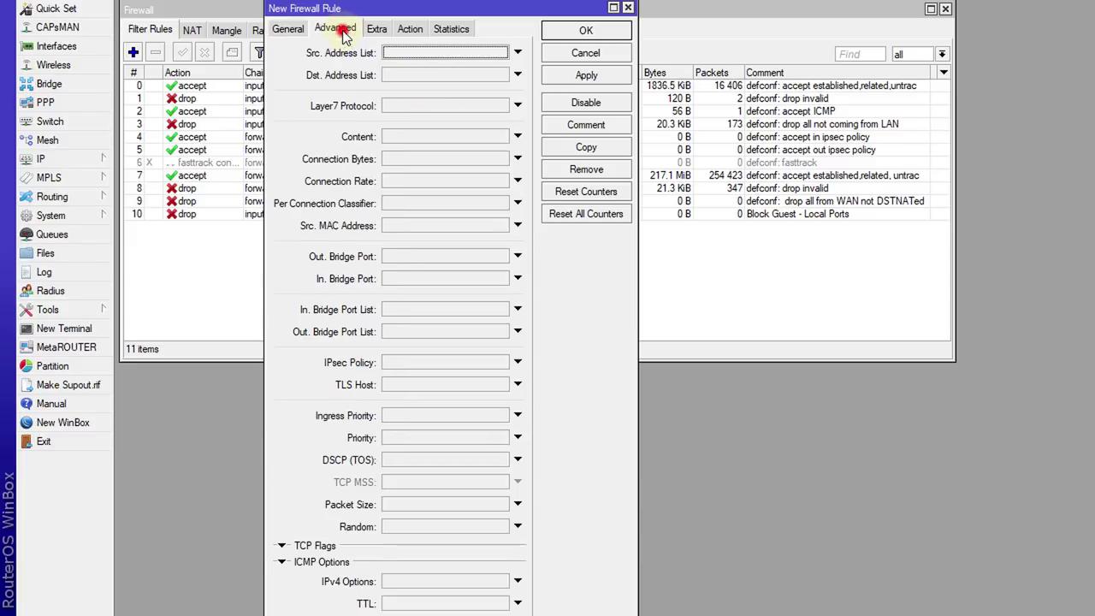
left_click(504, 54)
left_click(447, 67)
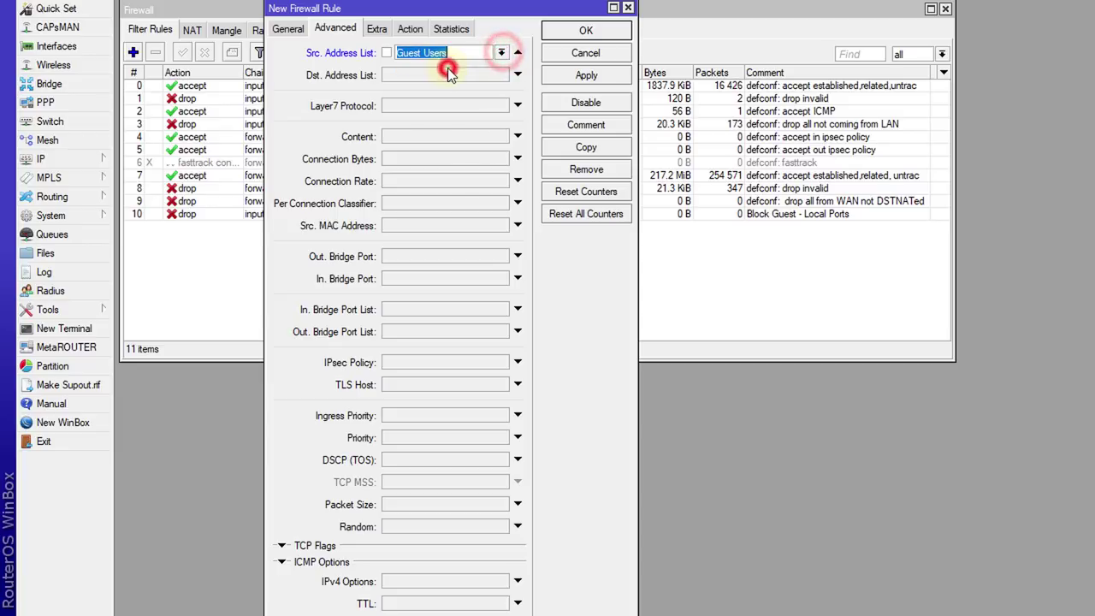
Set the second guest rule's destination address to the LAN subnet 192.168.88.0/24.
left_click(291, 29)
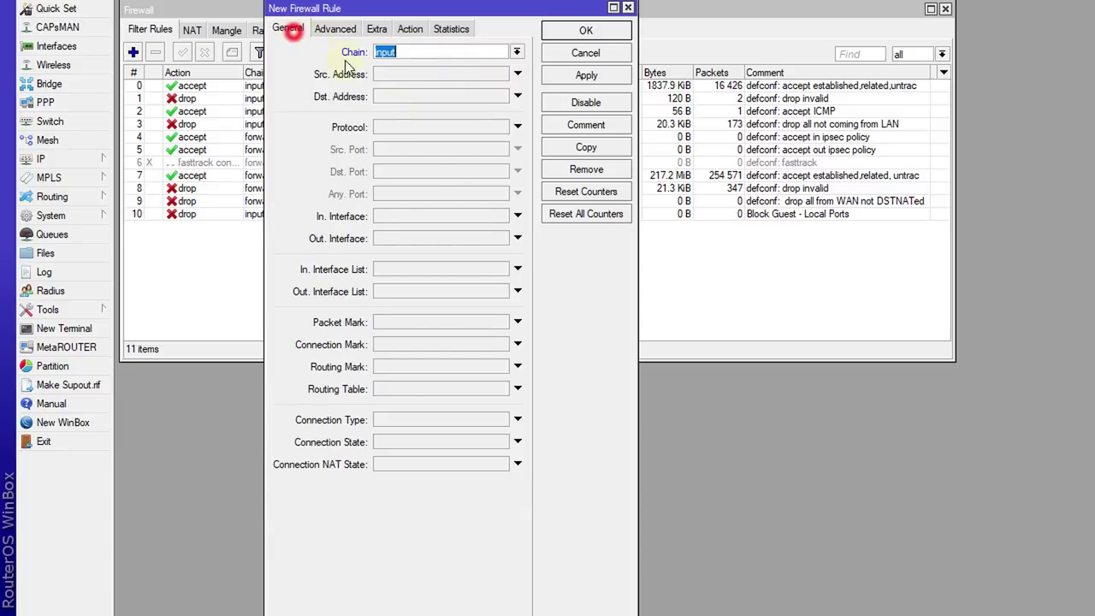
left_click(399, 96)
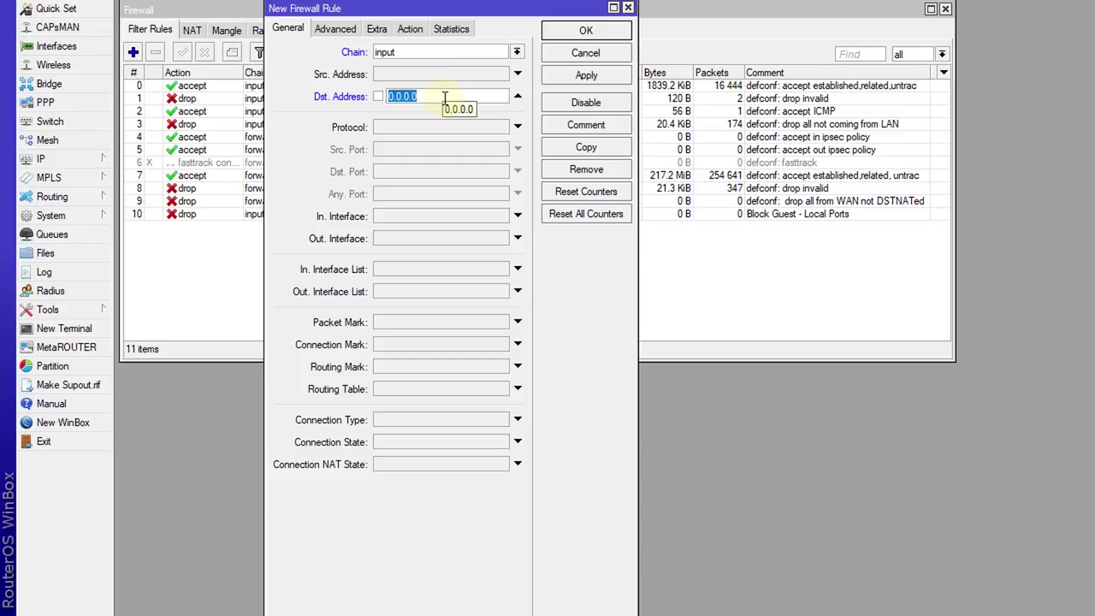
type("192")
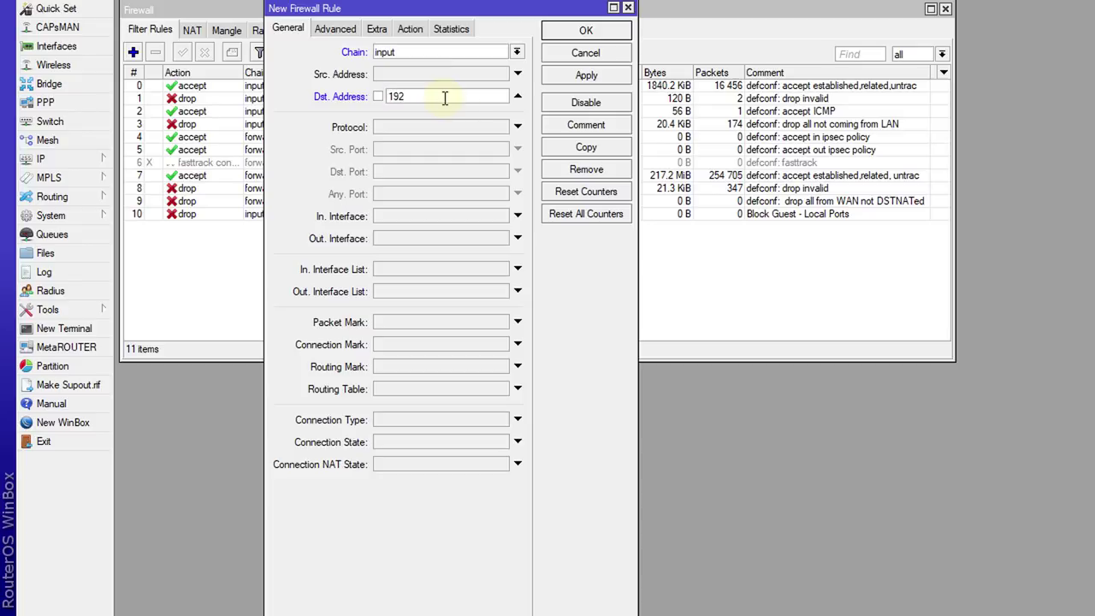
type(".168.88.0/24")
Review the router's IP address list, comparing the addresses of the bridge and bridge-guest interfaces, and close the list.
left_click(65, 159)
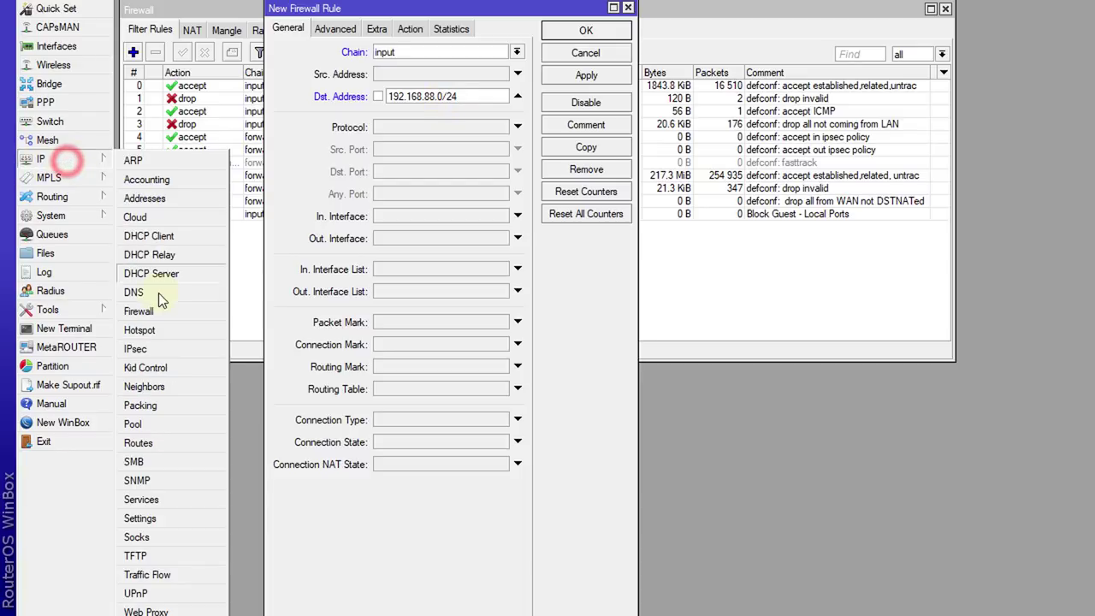
left_click(150, 198)
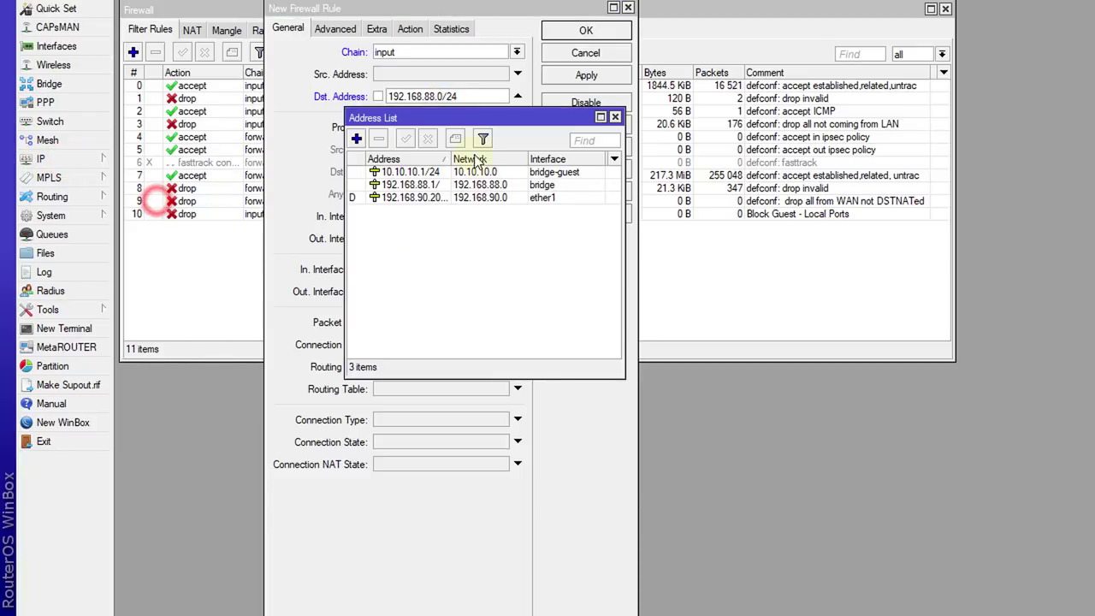
left_click_drag(485, 118, 485, 207)
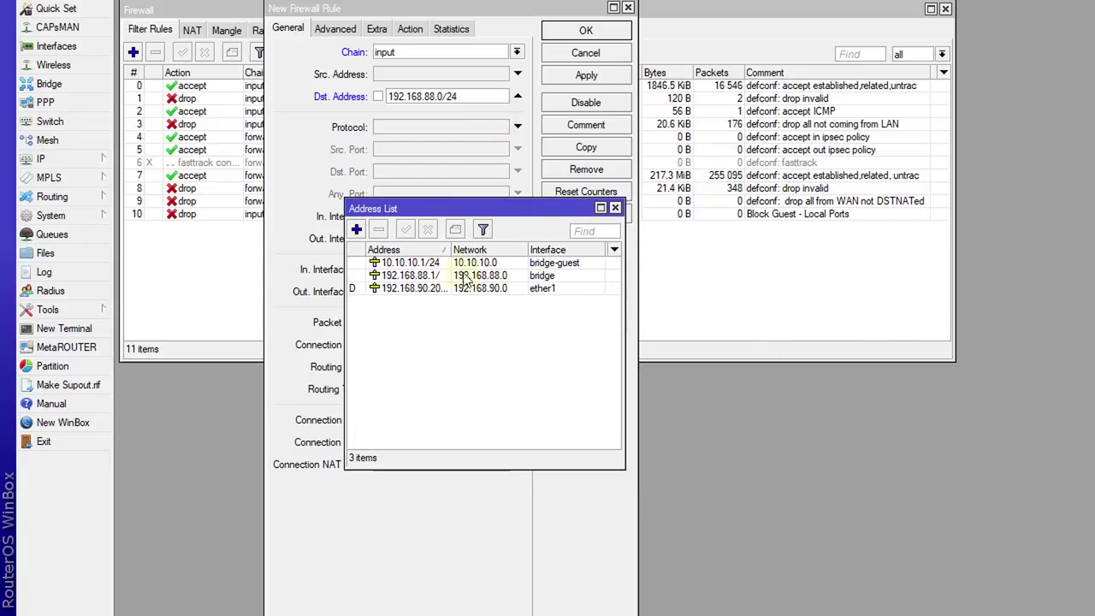
left_click_drag(450, 248, 467, 248)
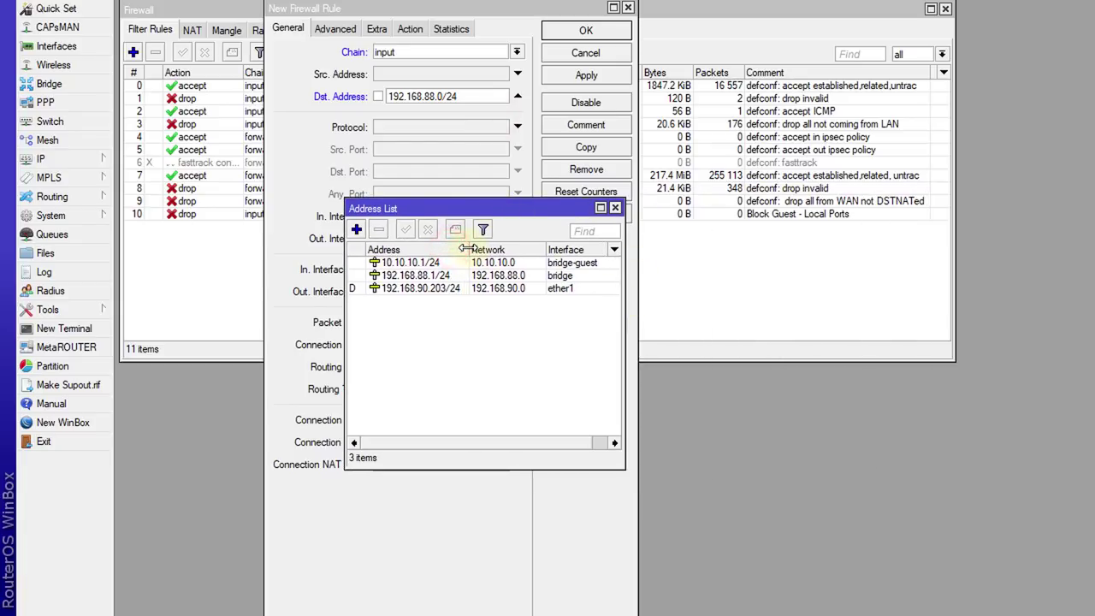
left_click(419, 275)
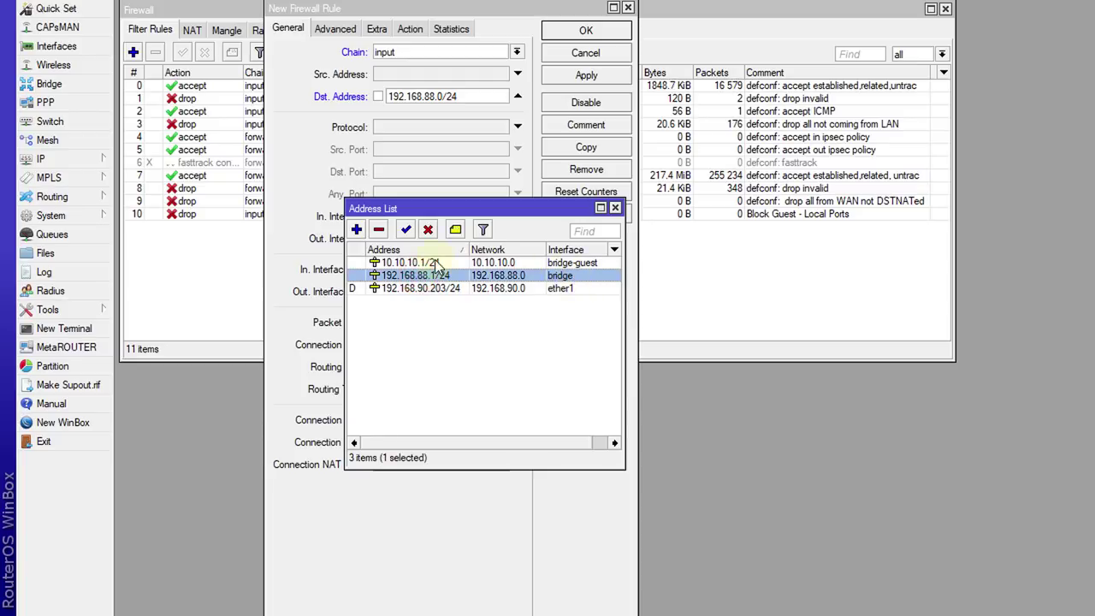
left_click(434, 263)
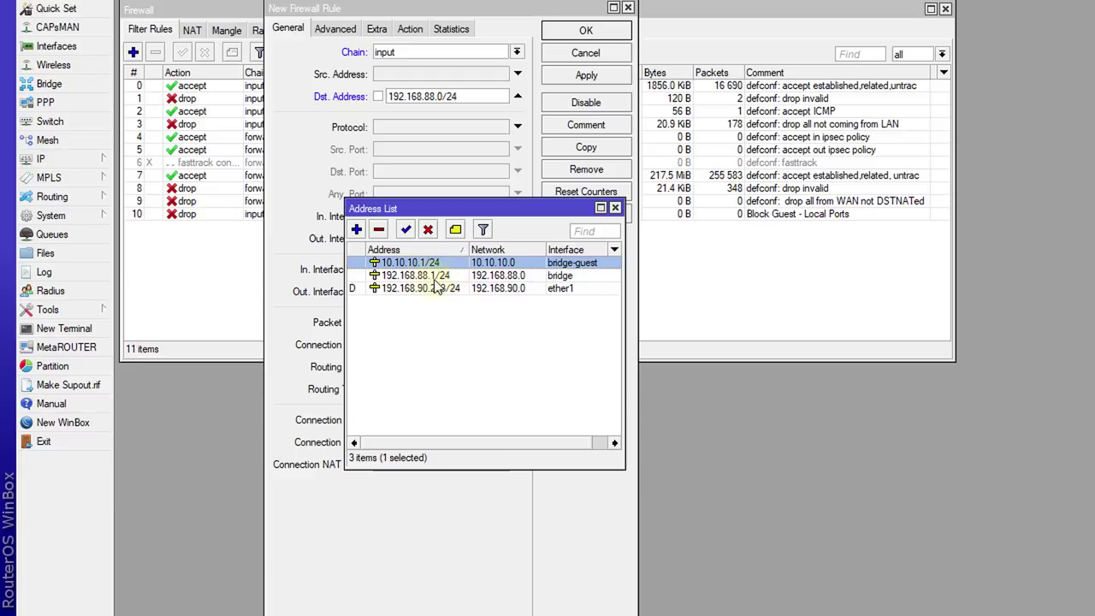
left_click(614, 207)
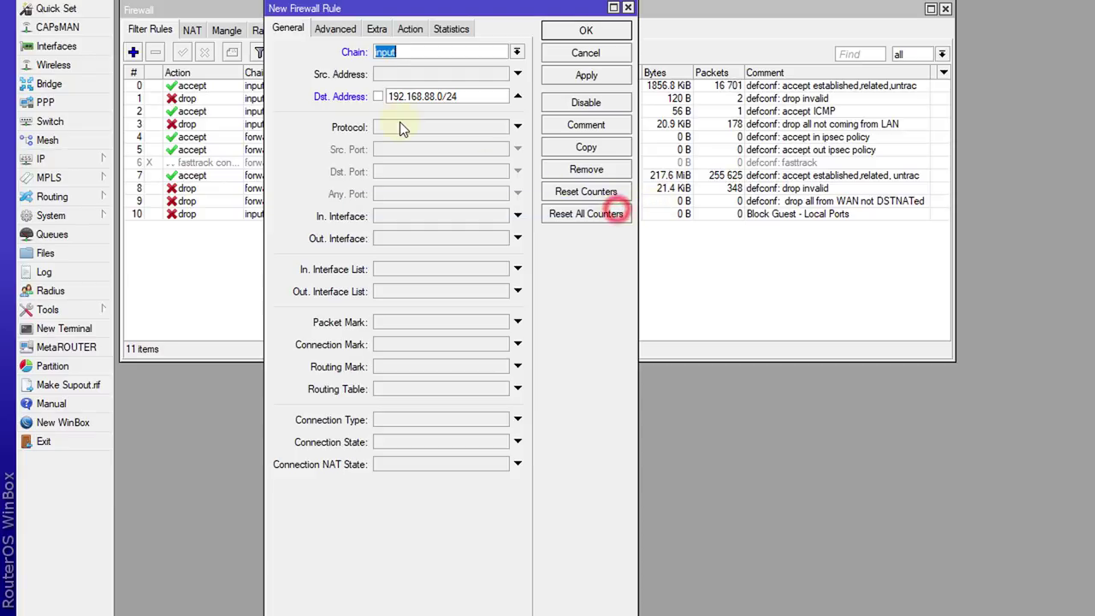
Check the LAN-blocking rule's source address list and set the rule's action to drop.
left_click(345, 29)
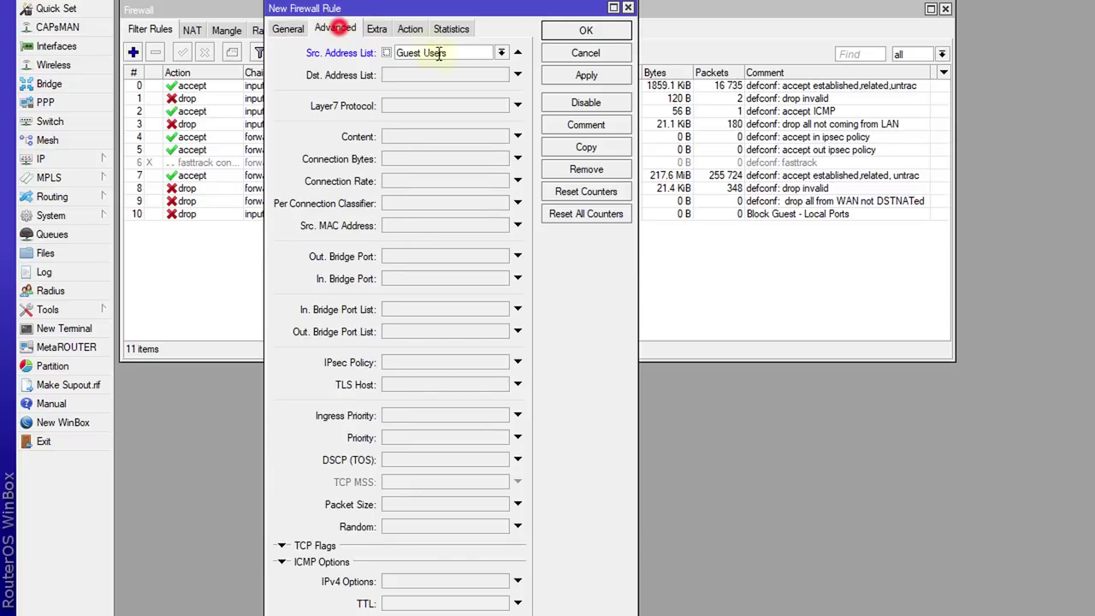
left_click(403, 29)
left_click(414, 53)
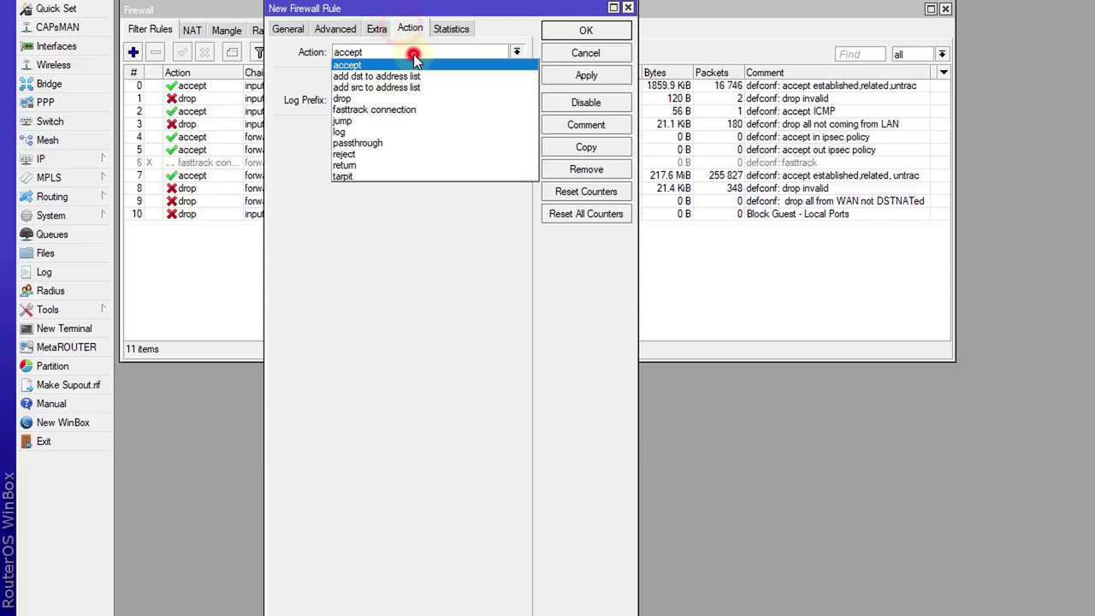
left_click(384, 97)
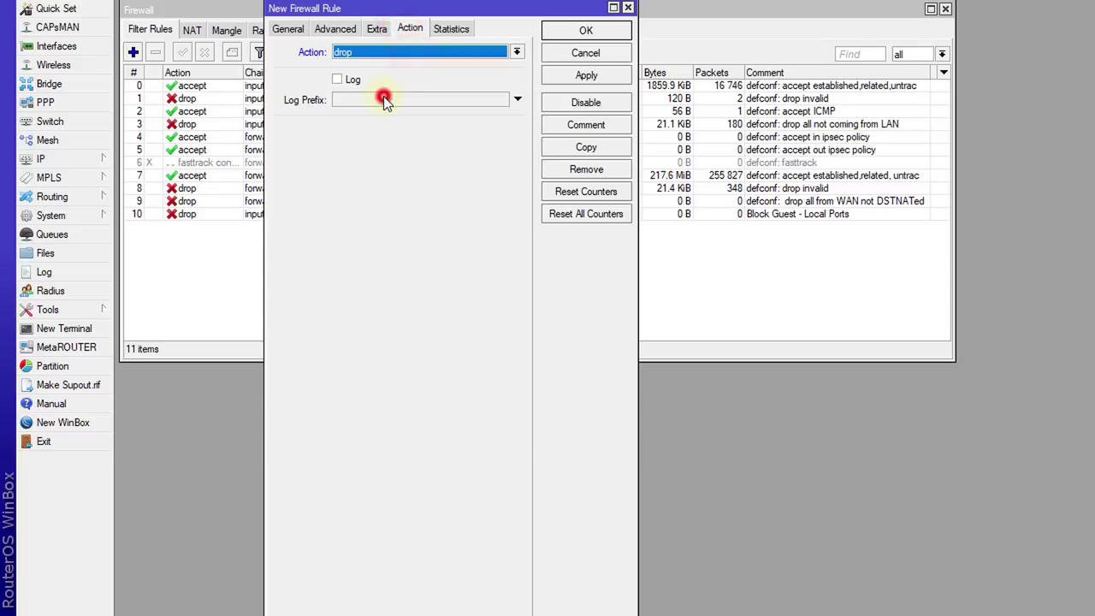
Add the comment "Block Guest - LAN" to the new rule and save the rule.
left_click(586, 127)
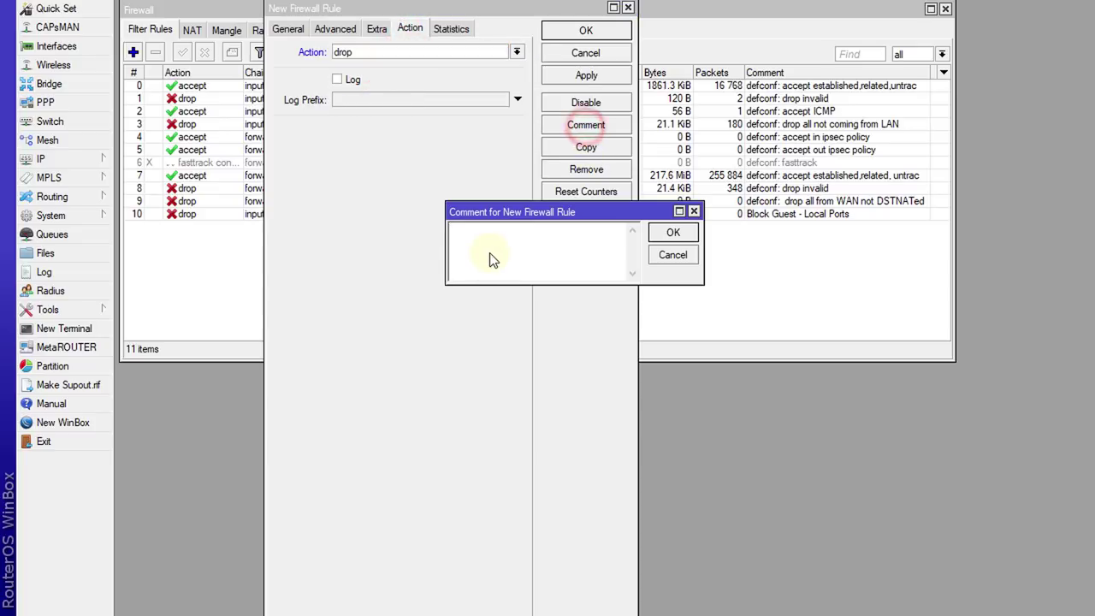
type("Blo")
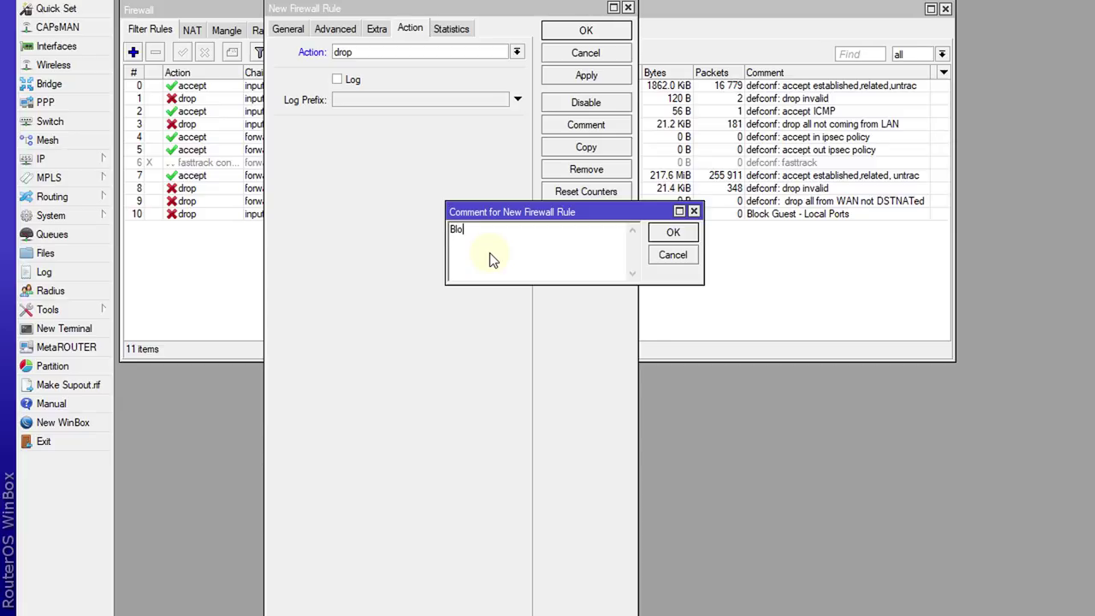
type("ck Guest ")
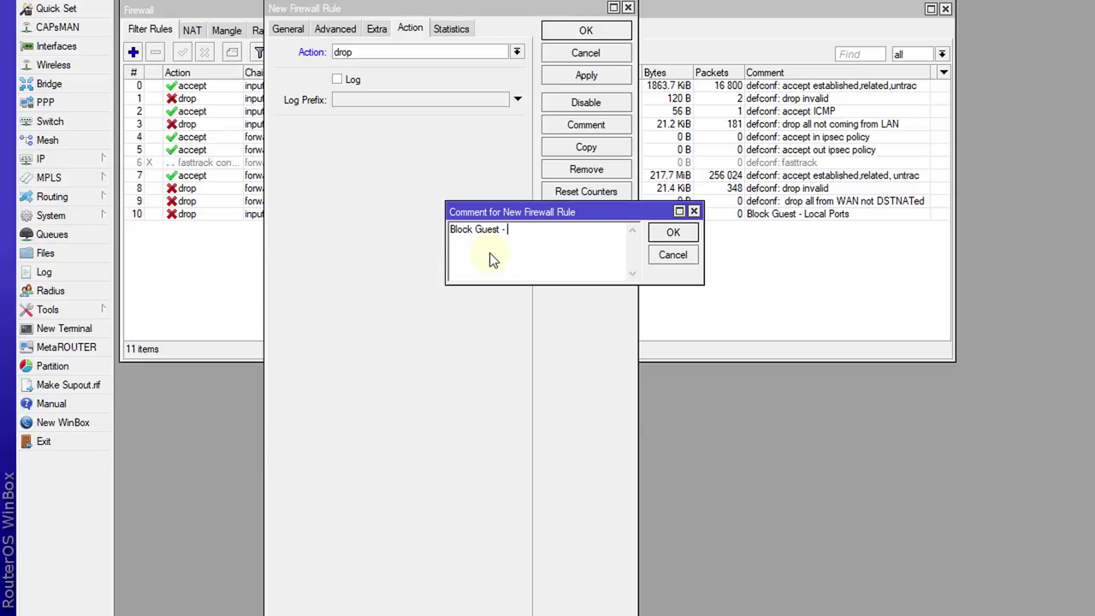
type("- LAN")
left_click(673, 234)
left_click(586, 31)
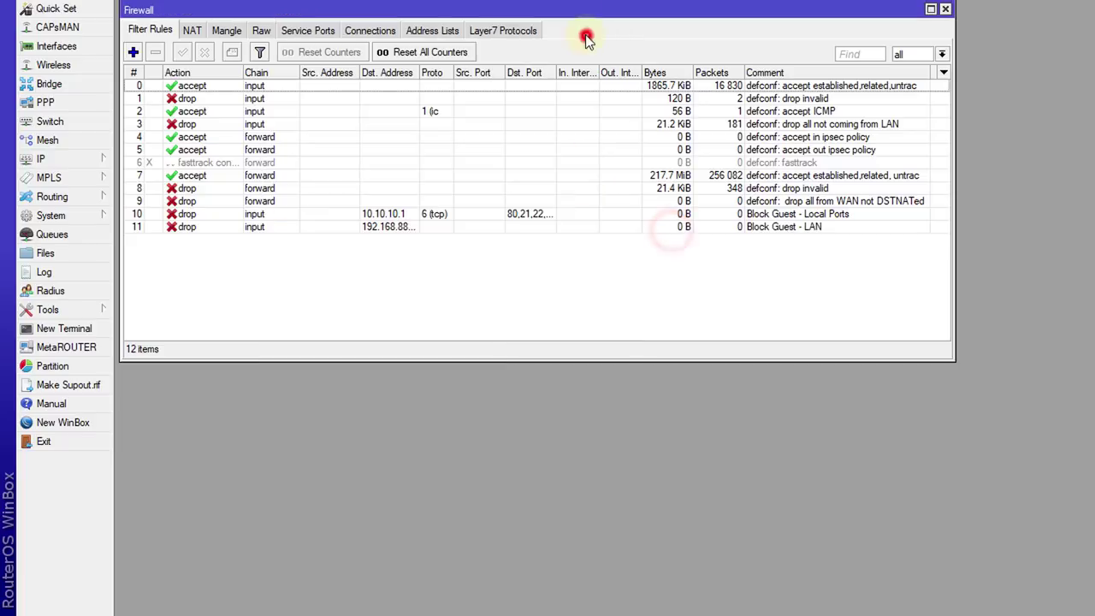